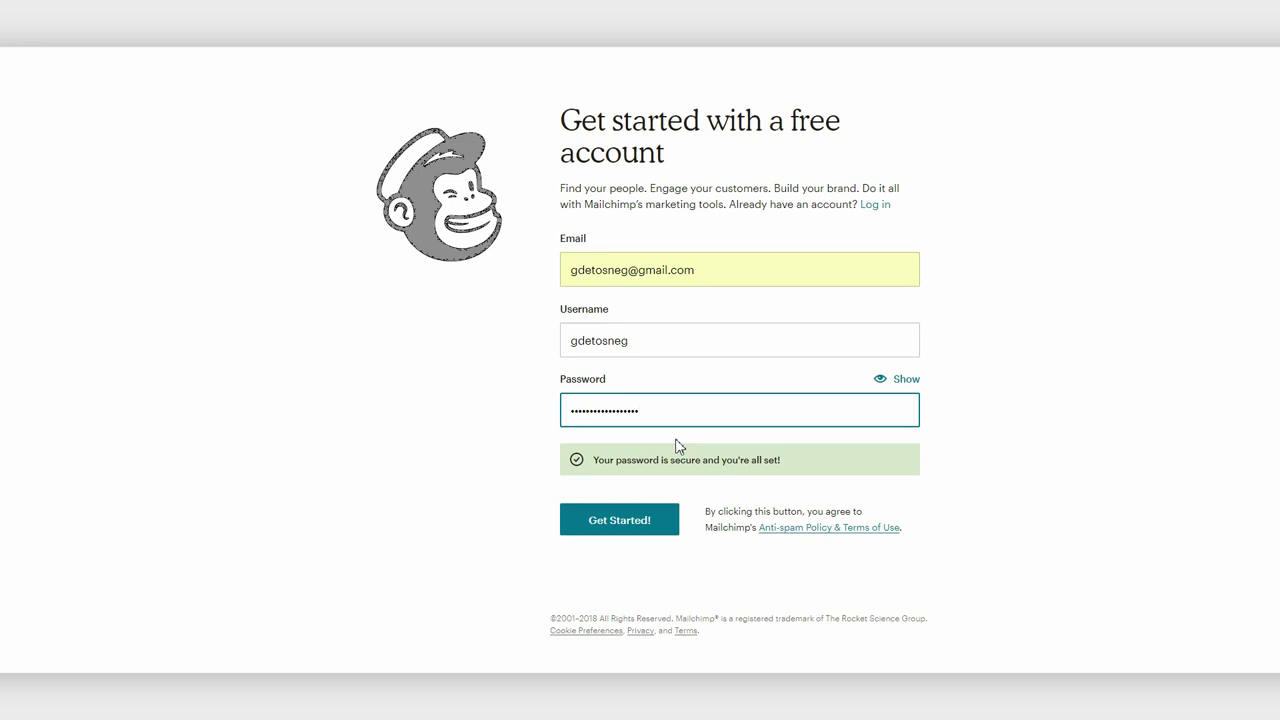
Enter the owner's name, business name 'Техника социальных сетей' and the business postal address
click(632, 522)
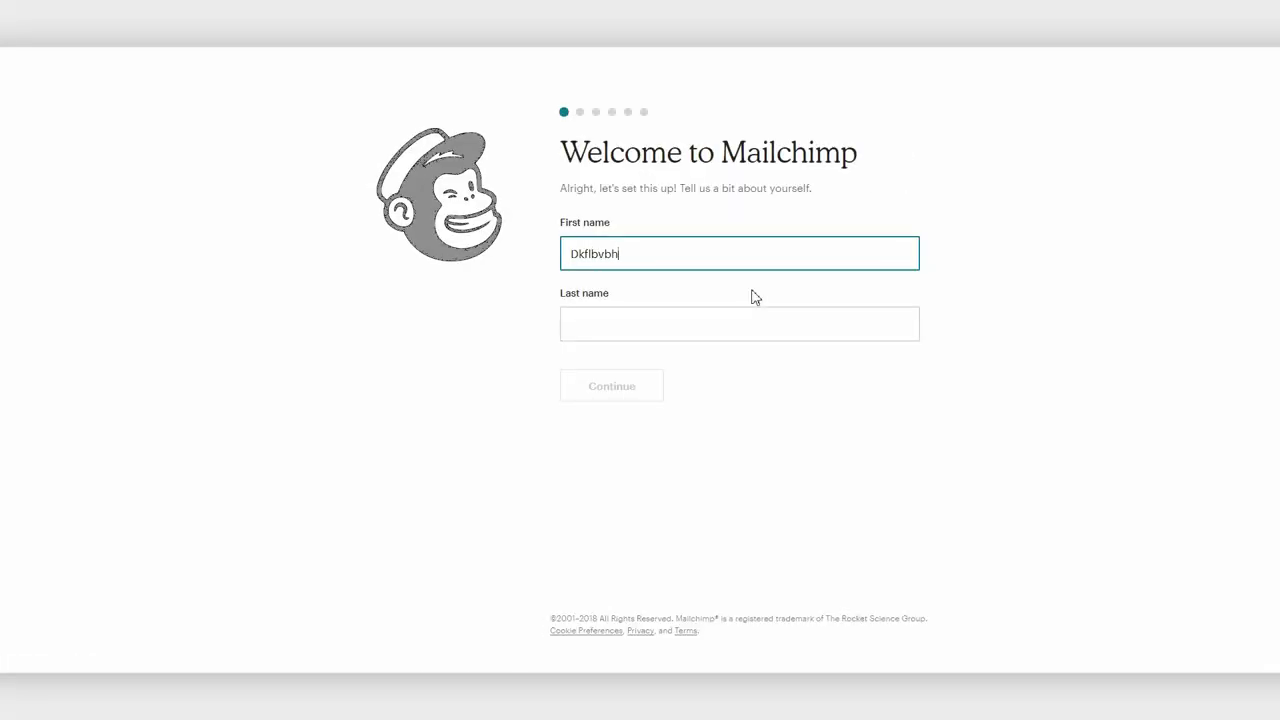
key(Tab)
text(ломов)
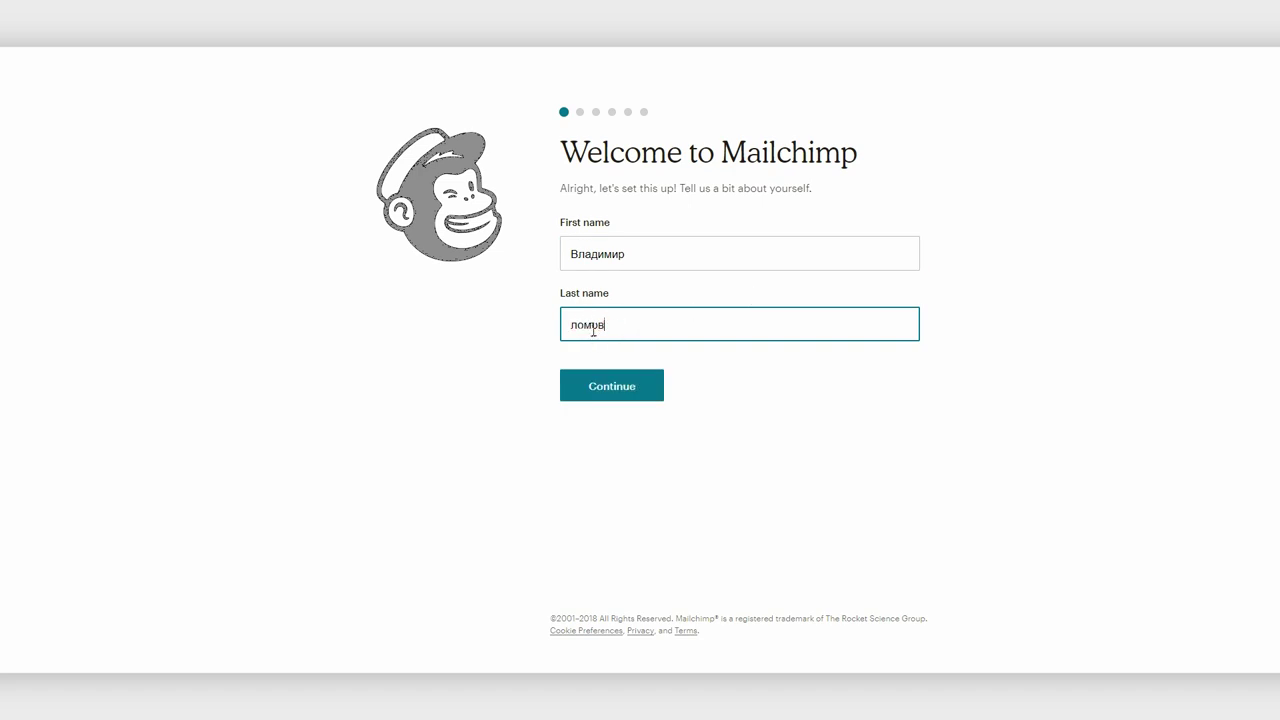
click(621, 372)
text(Техника социальных сетей)
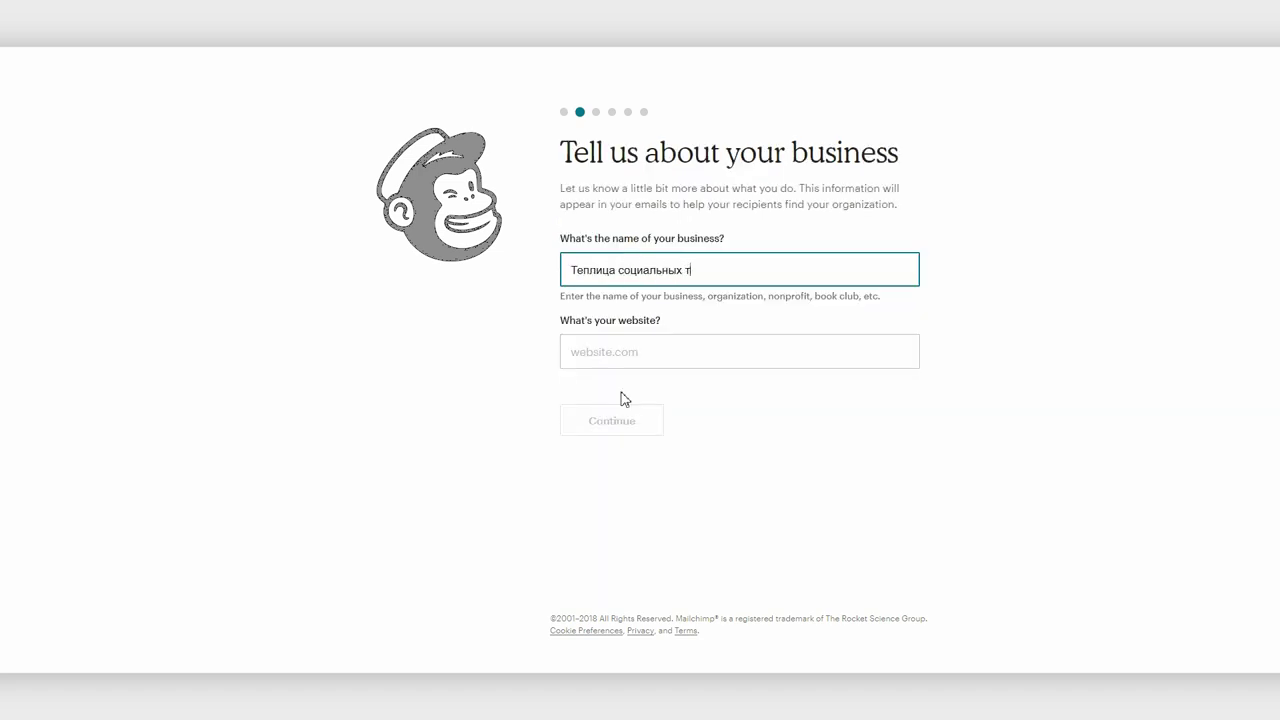
click(610, 420)
click(611, 556)
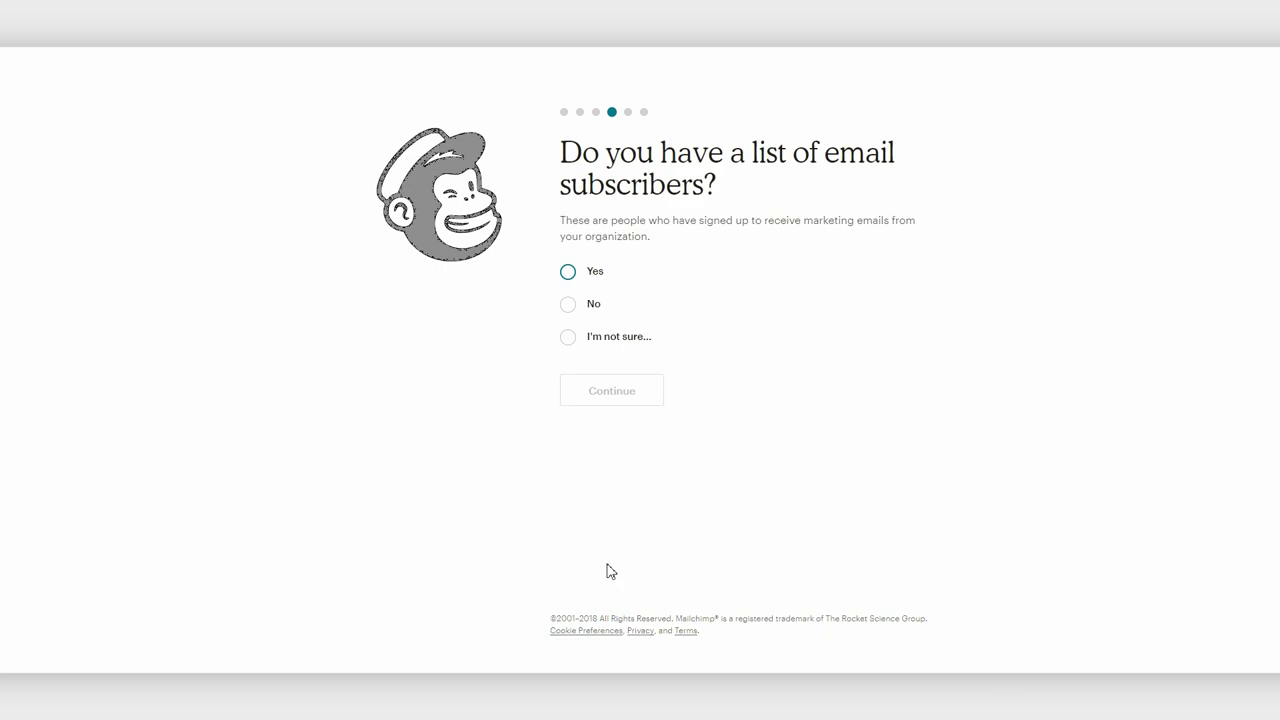
Answer 'I'm not sure' about a subscriber list, skip the training and finish setup
click(567, 338)
click(610, 394)
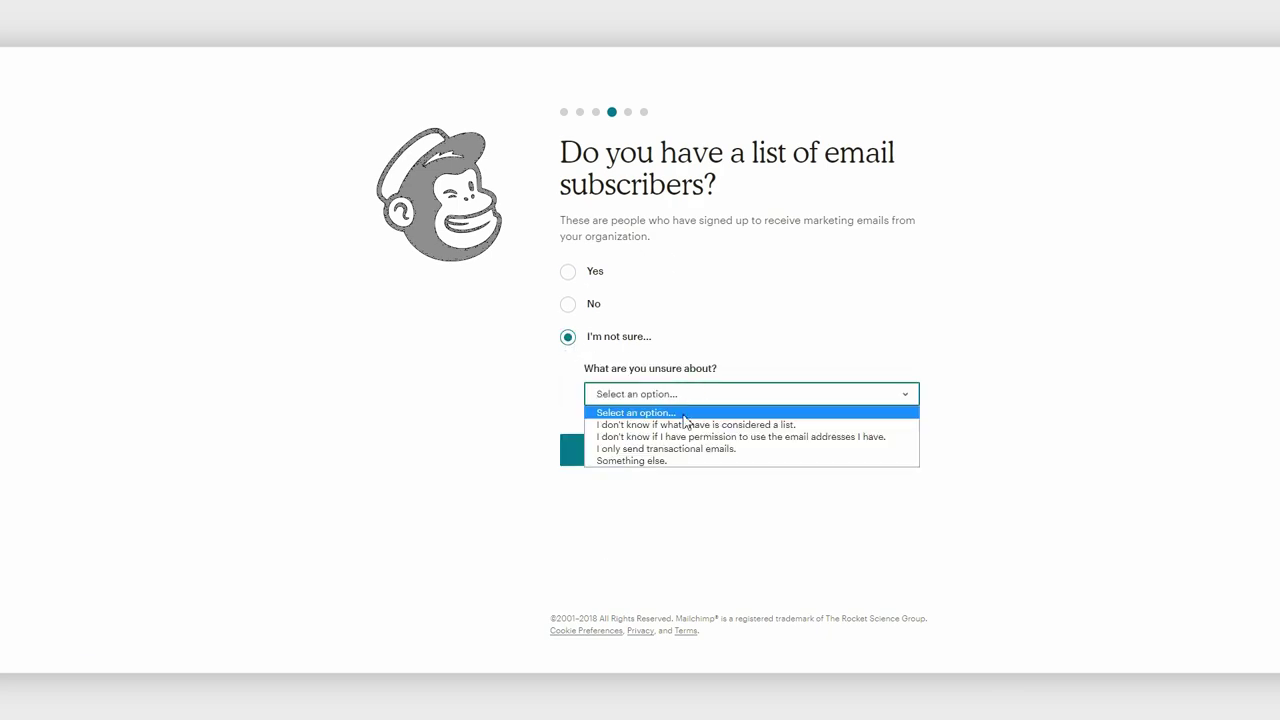
click(611, 460)
click(611, 455)
click(638, 368)
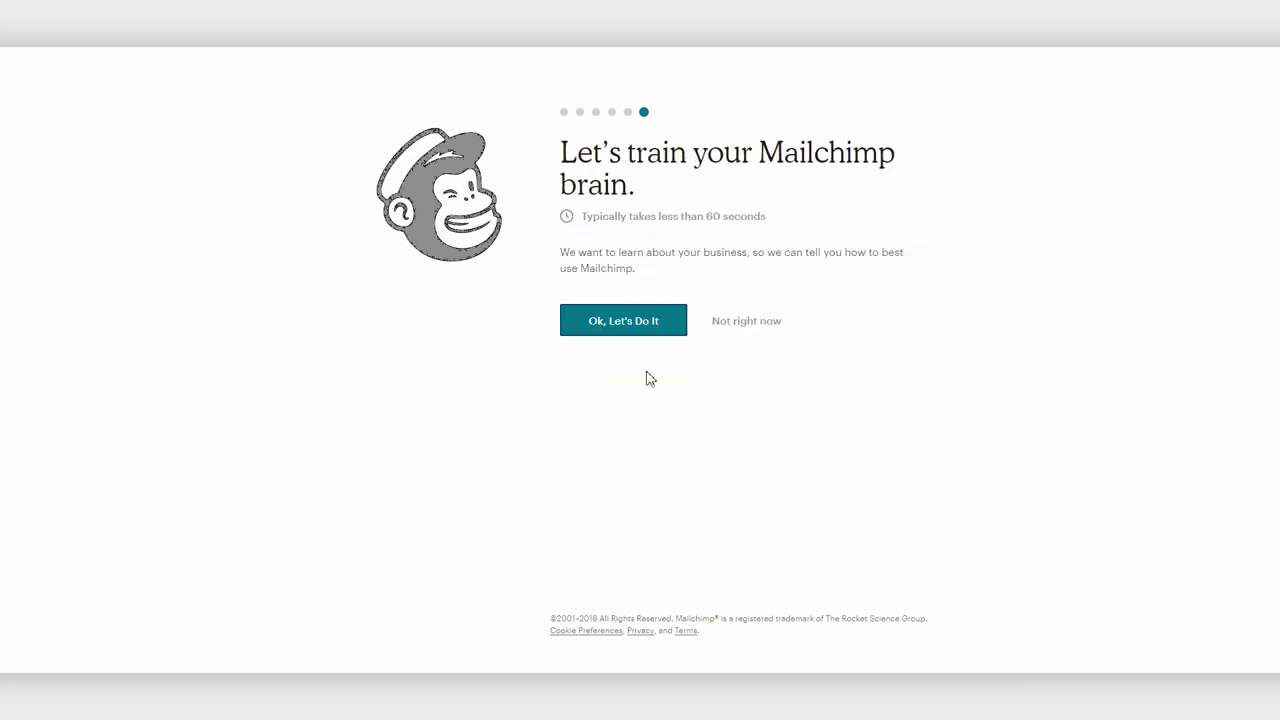
click(747, 324)
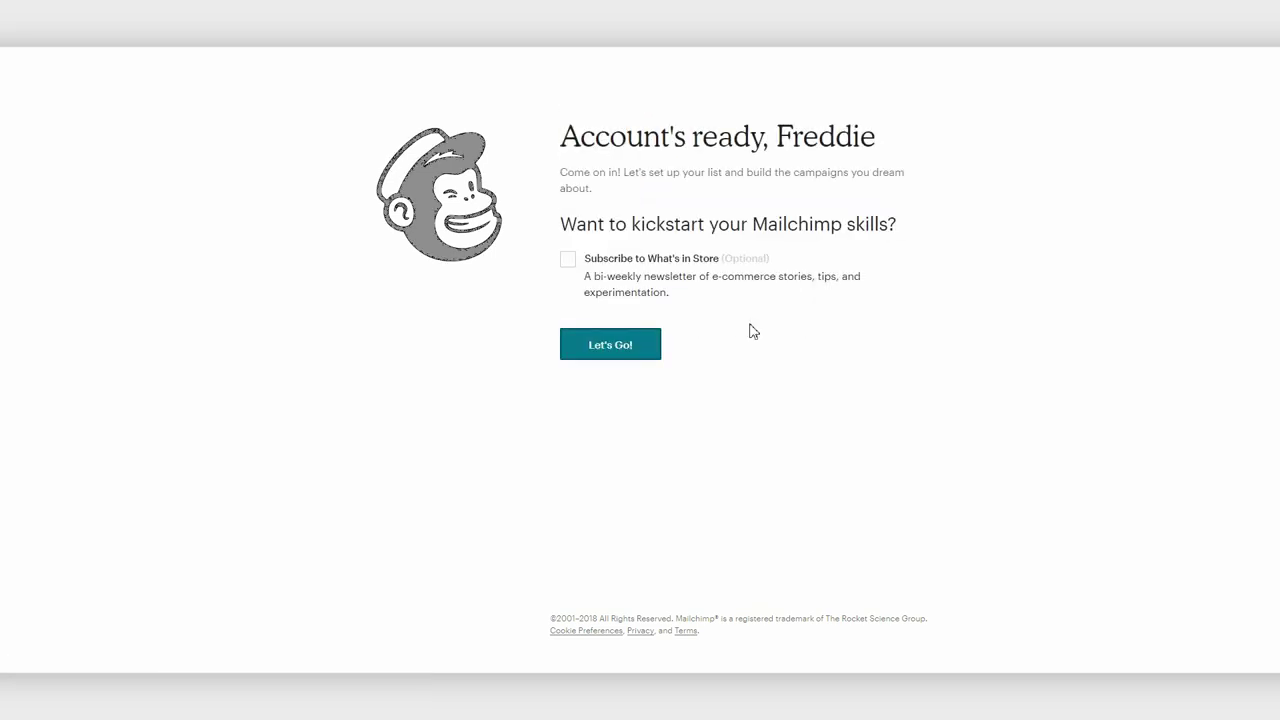
click(637, 353)
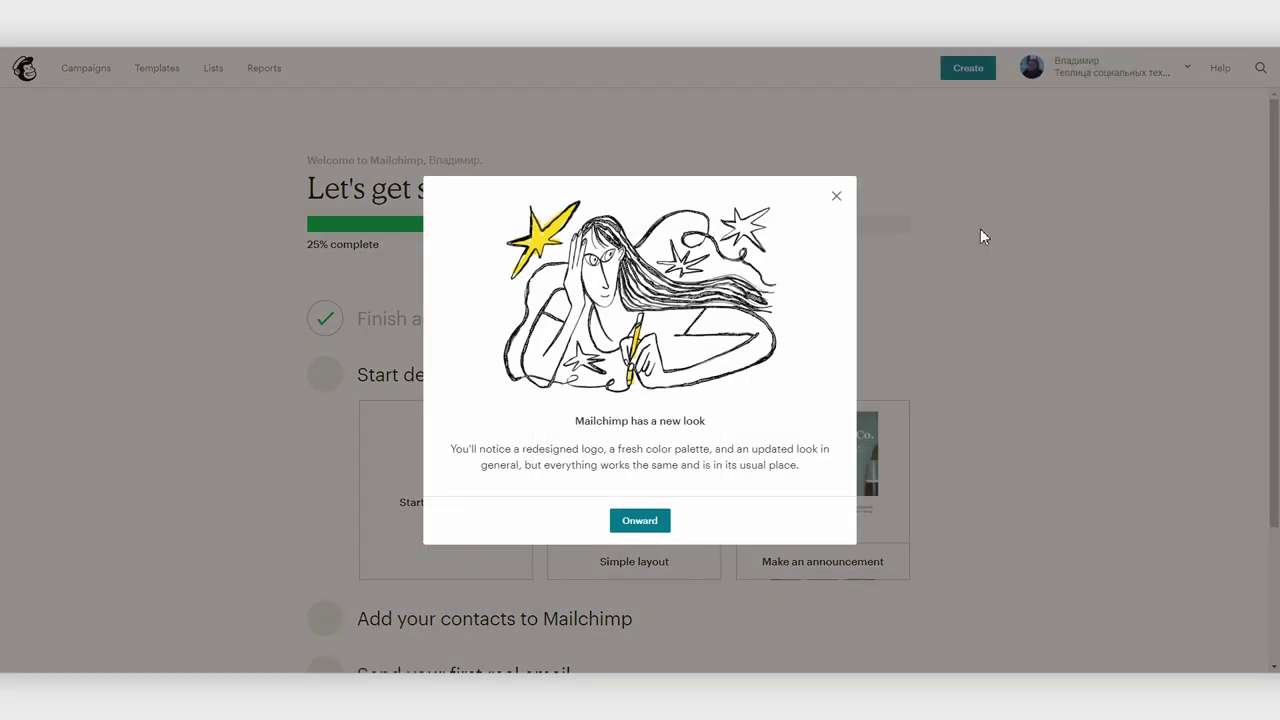
Close the new-look announcement, go to the dashboard and open the Campaigns page
click(837, 195)
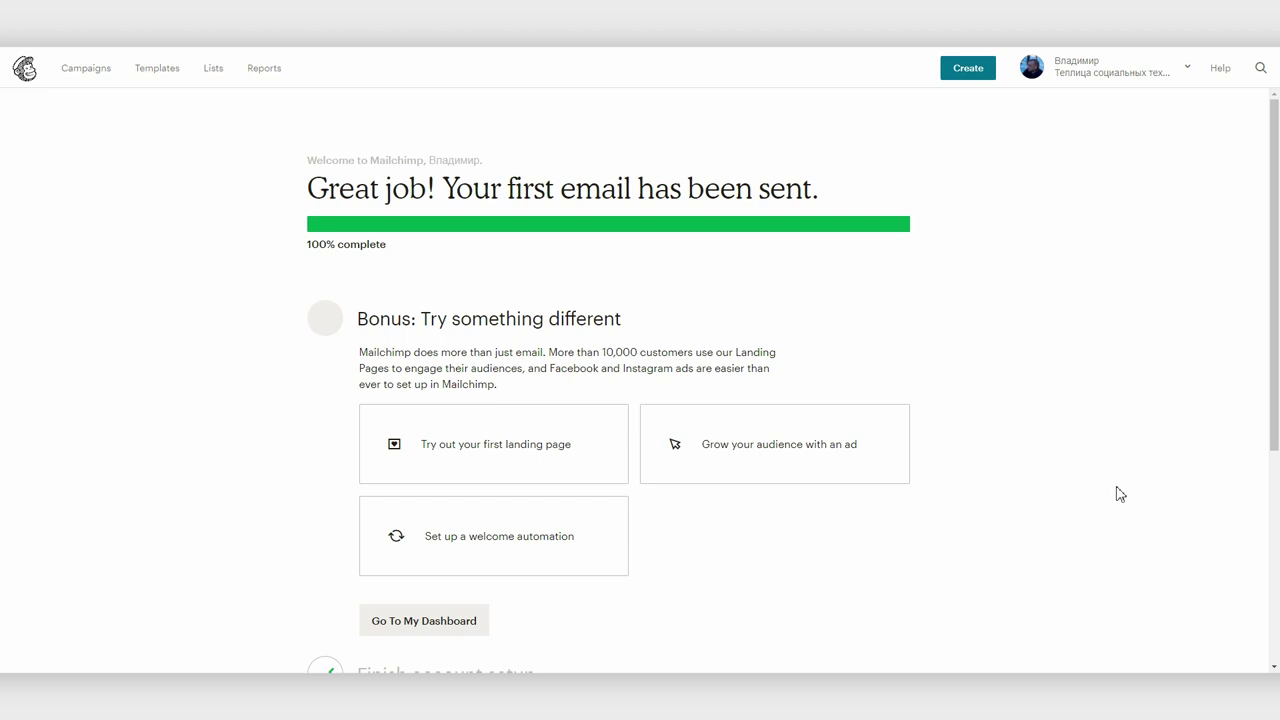
click(411, 621)
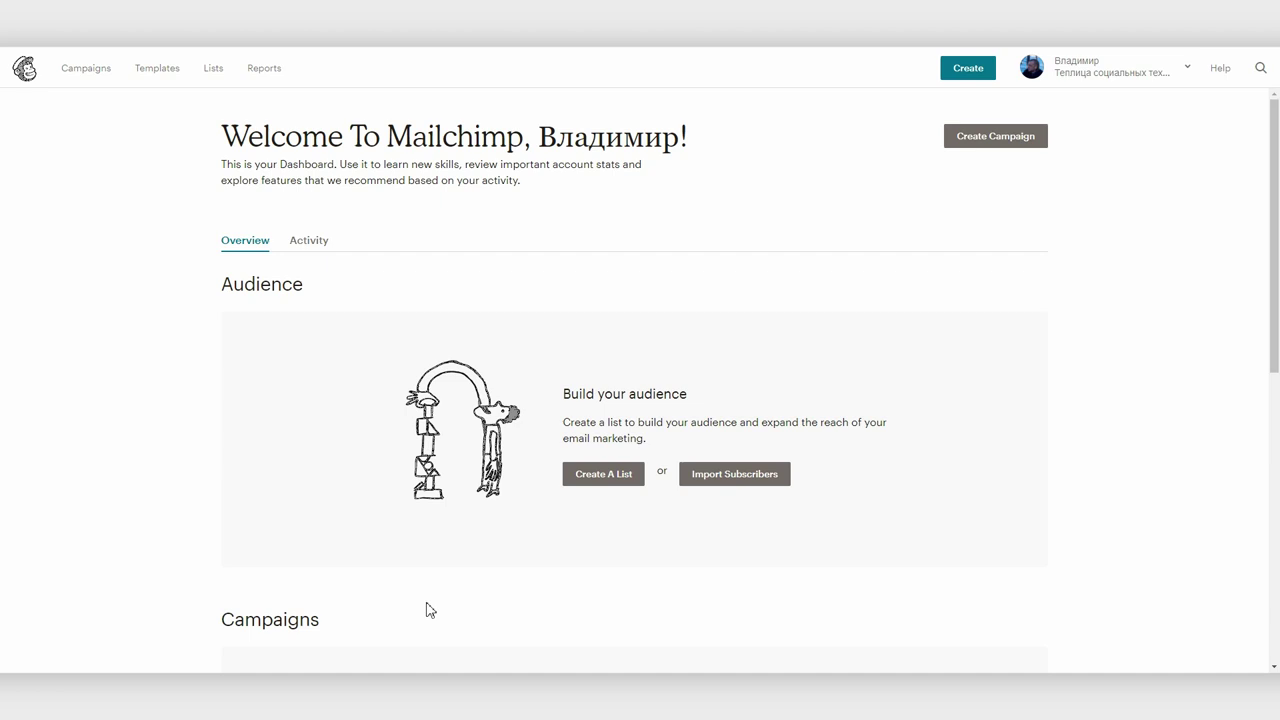
click(68, 73)
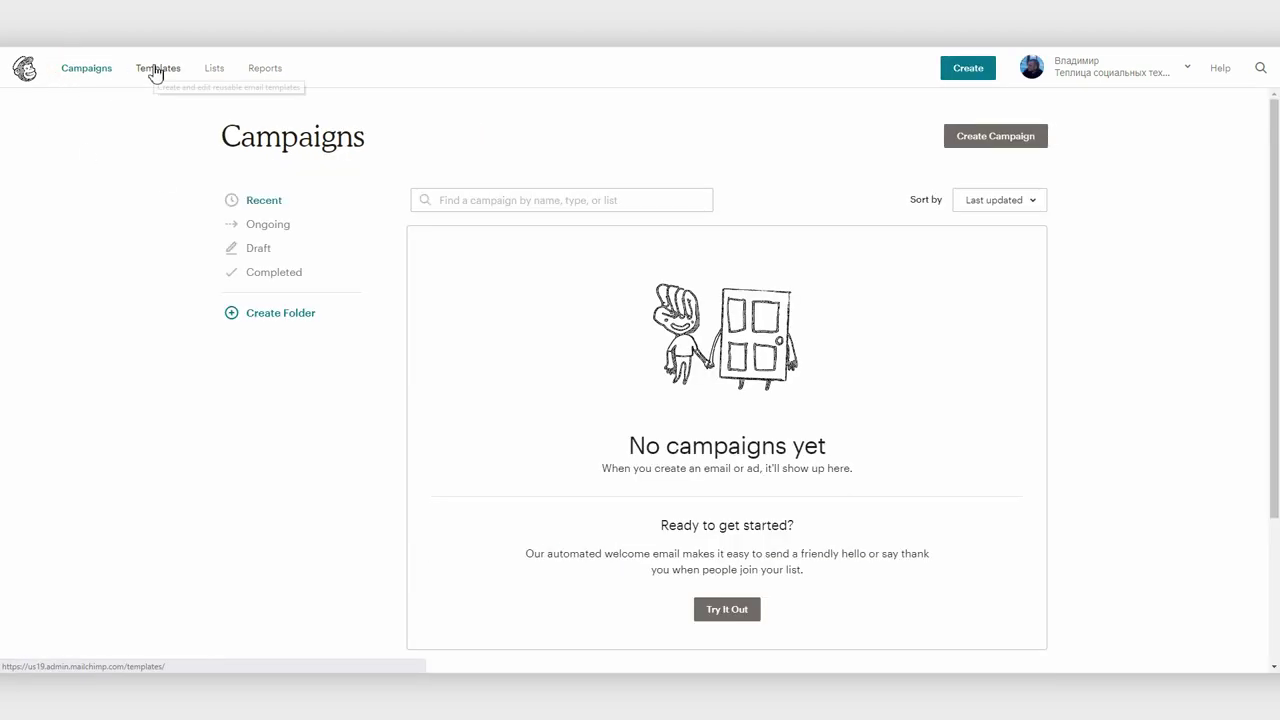
Browse the empty Templates, Lists and Reports pages, then start Create Campaign from Campaigns
click(156, 70)
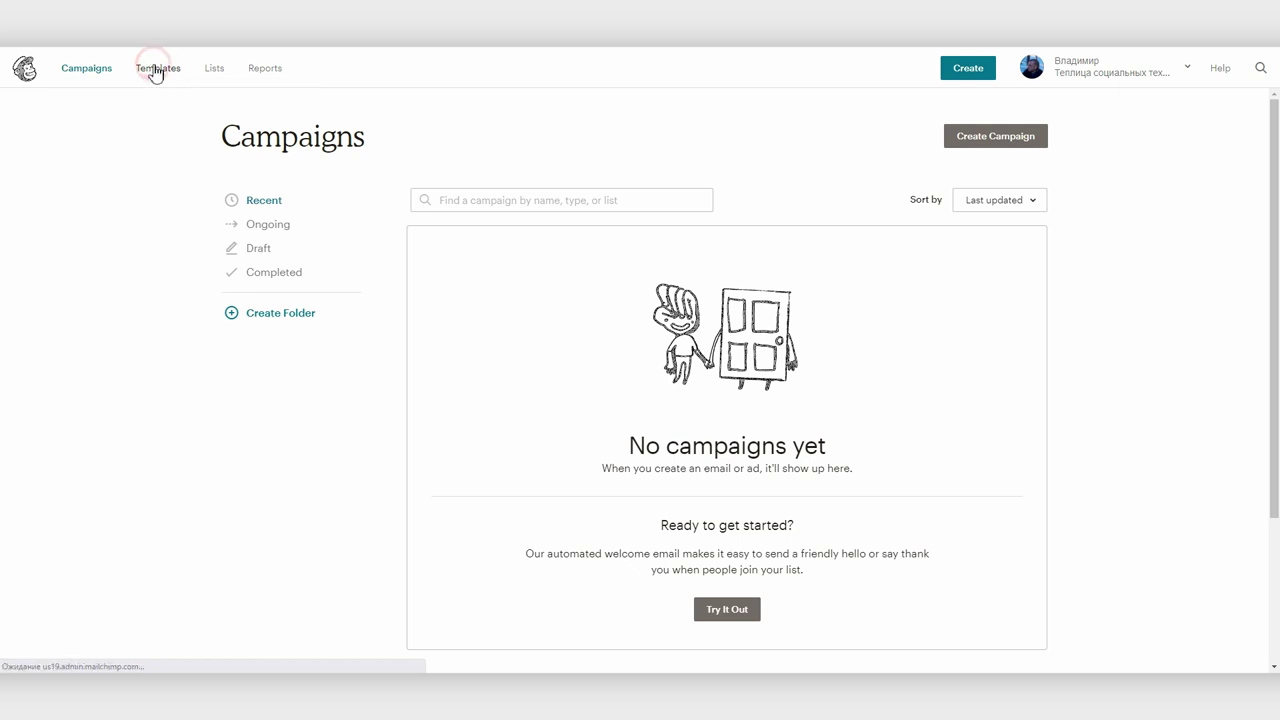
click(216, 68)
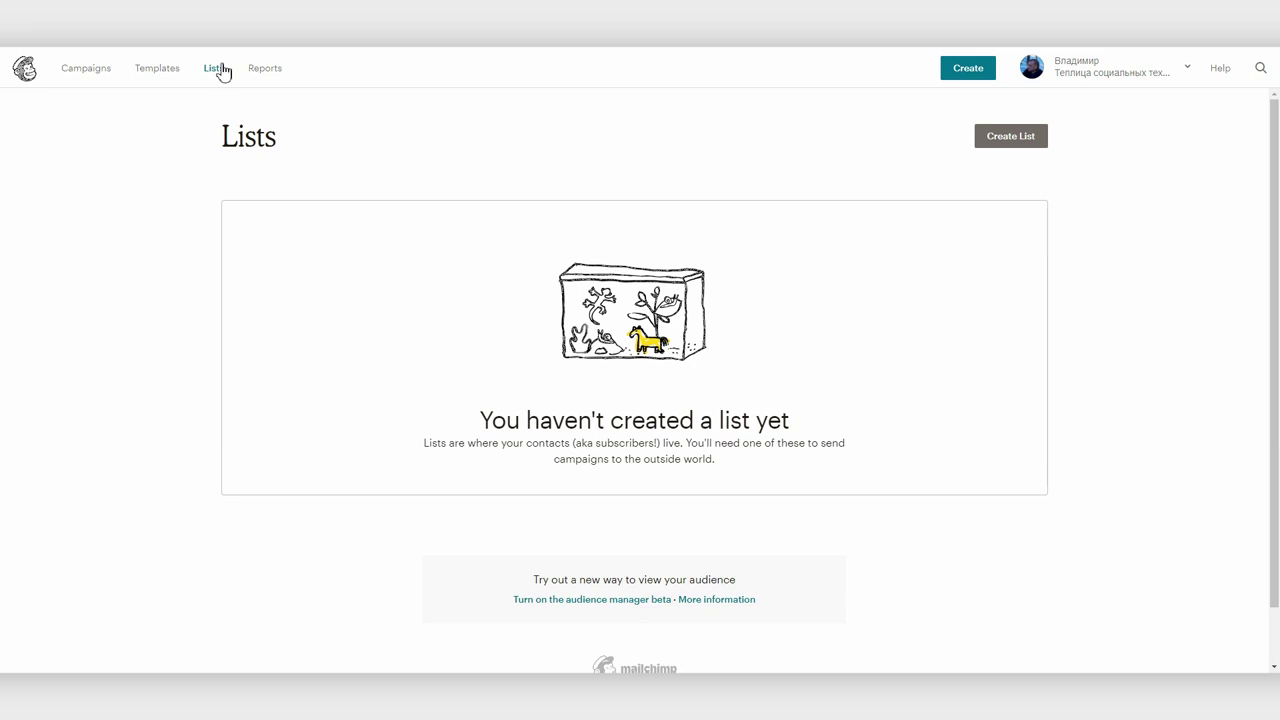
click(268, 72)
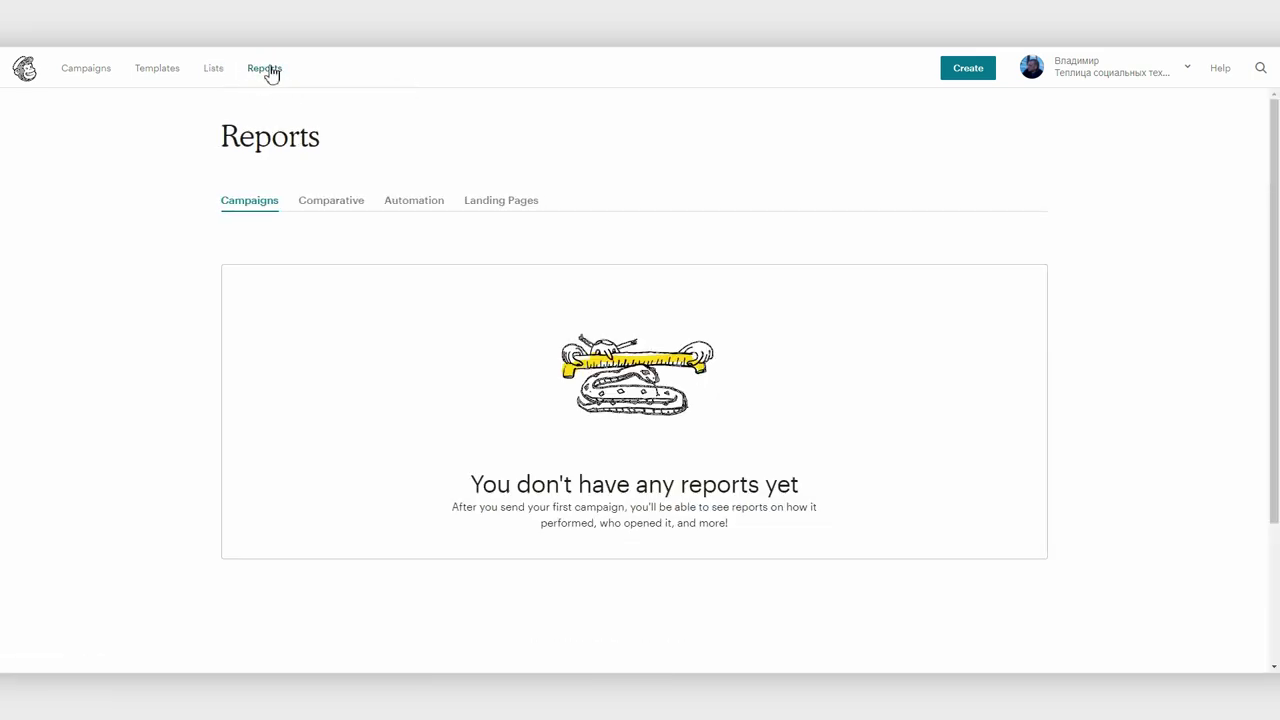
click(84, 67)
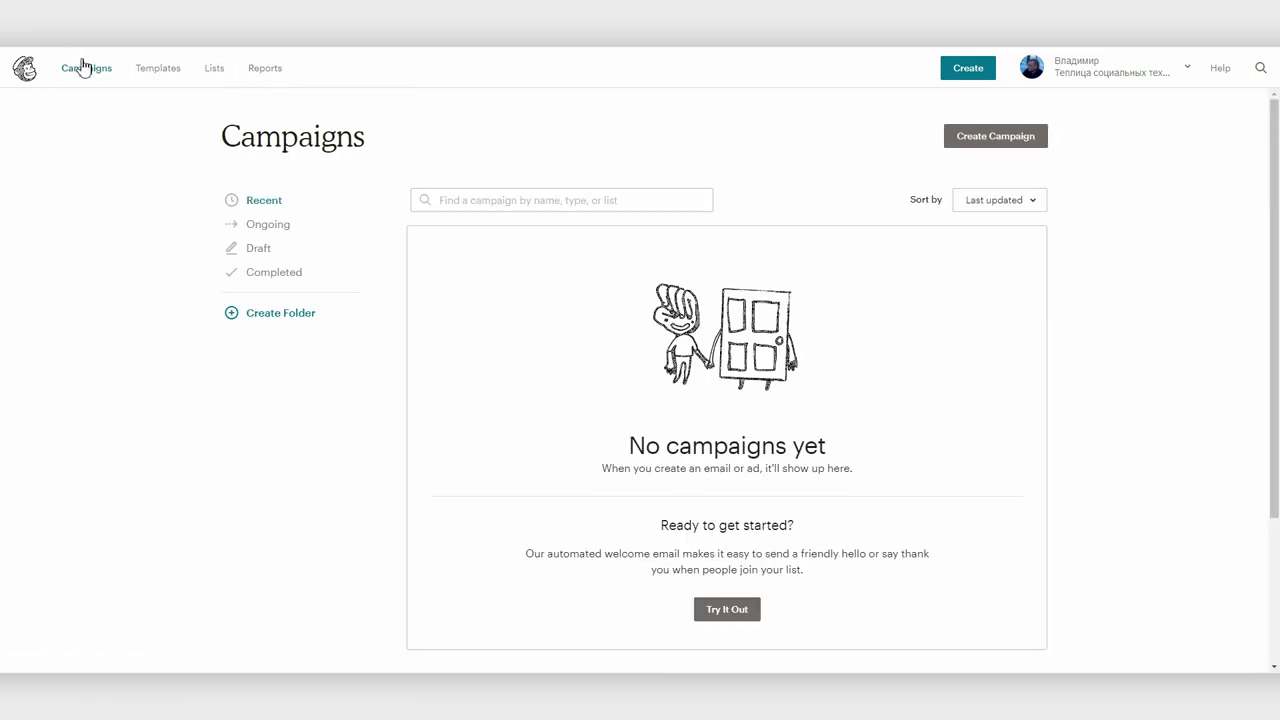
click(990, 136)
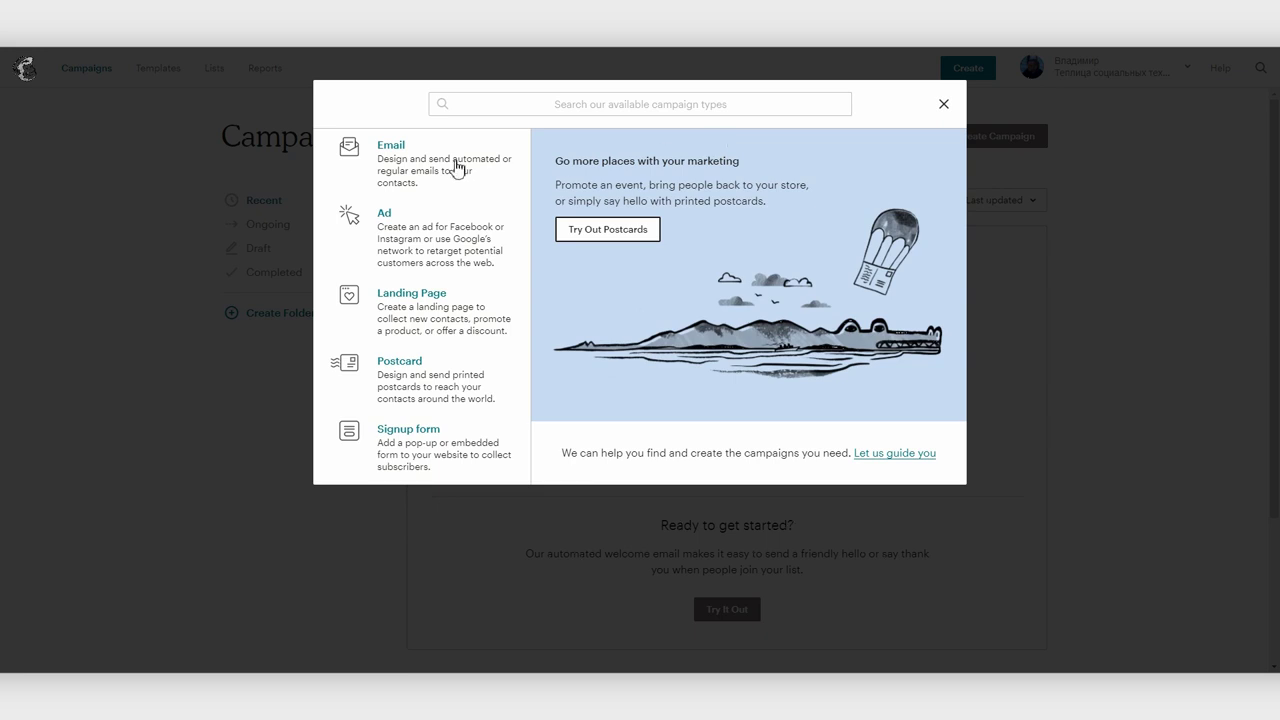
Create an email campaign named 'Первая кампания', then switch to the Templates page
click(418, 163)
click(464, 345)
text(Первая кампания)
click(614, 382)
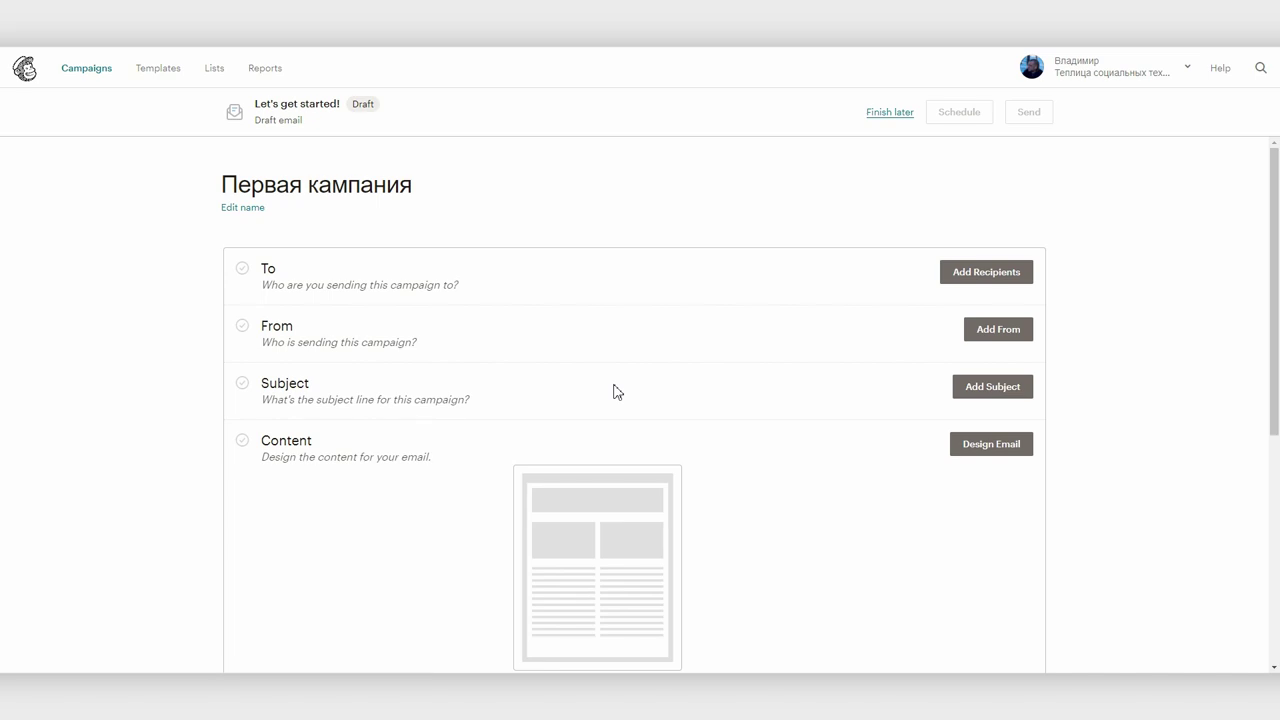
click(166, 72)
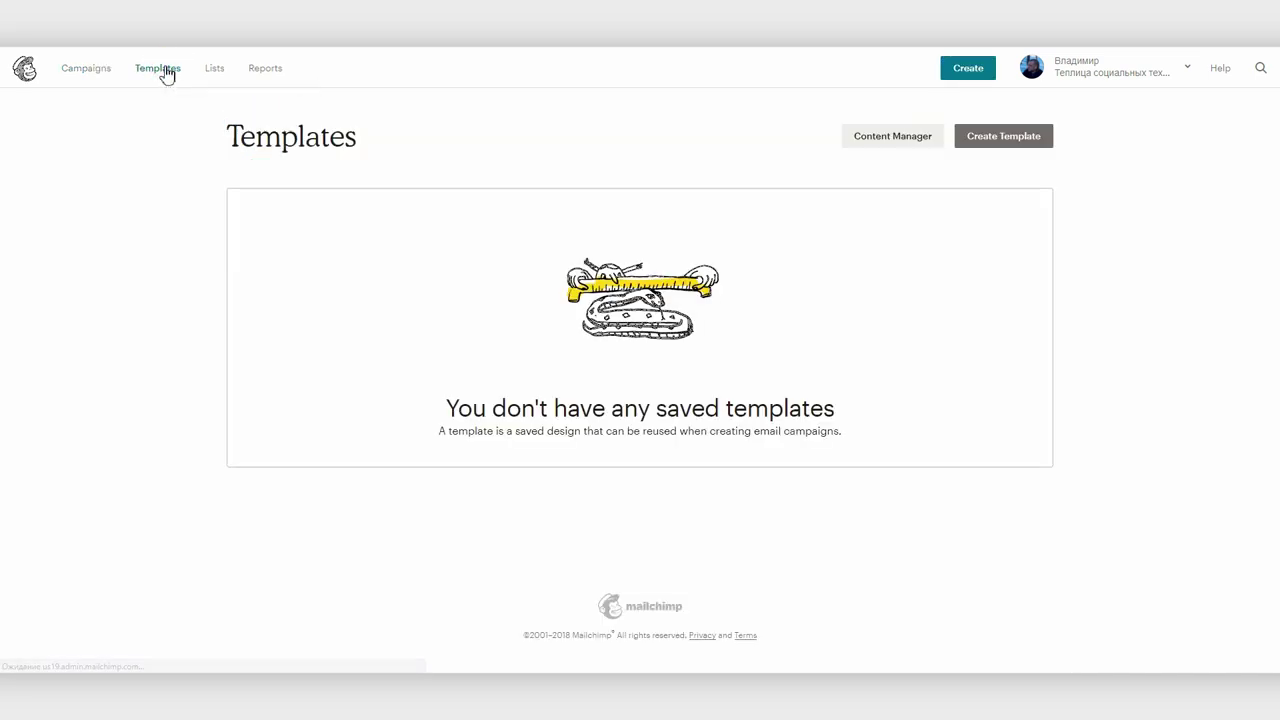
After browsing layouts and themes, start a new template from the Sell Products layout
click(964, 142)
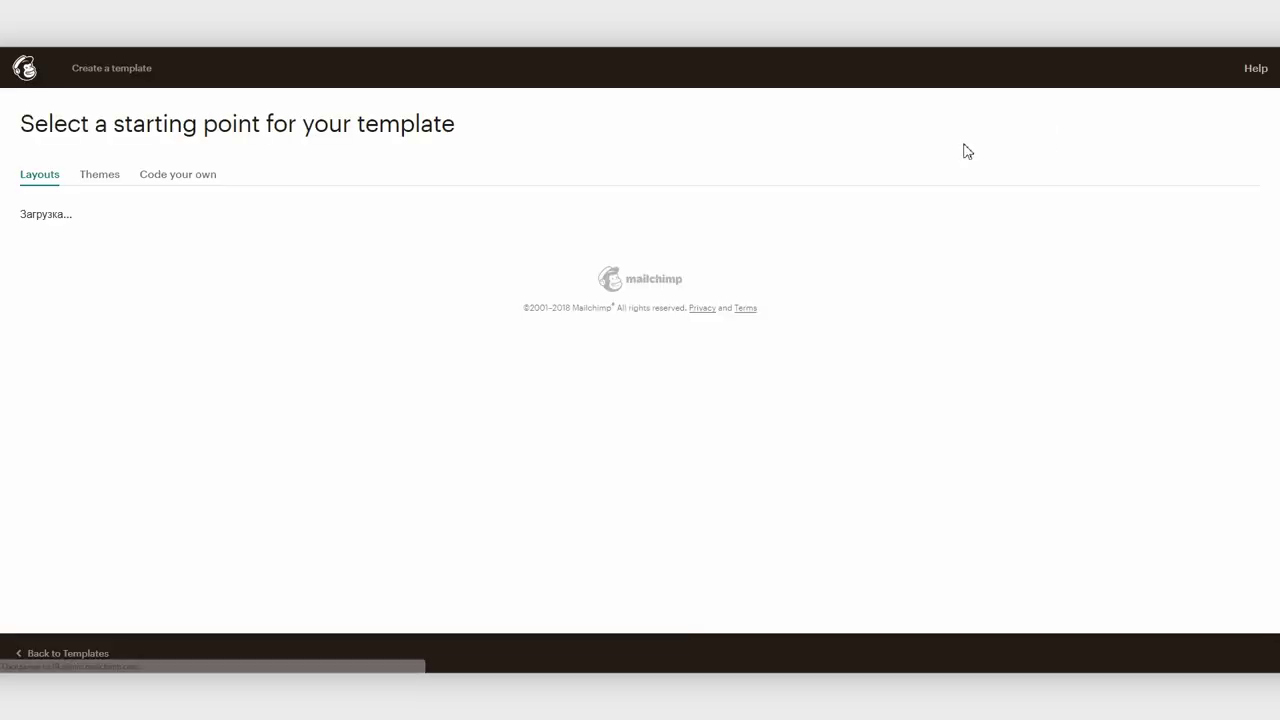
scroll(1006, 266, down, 5)
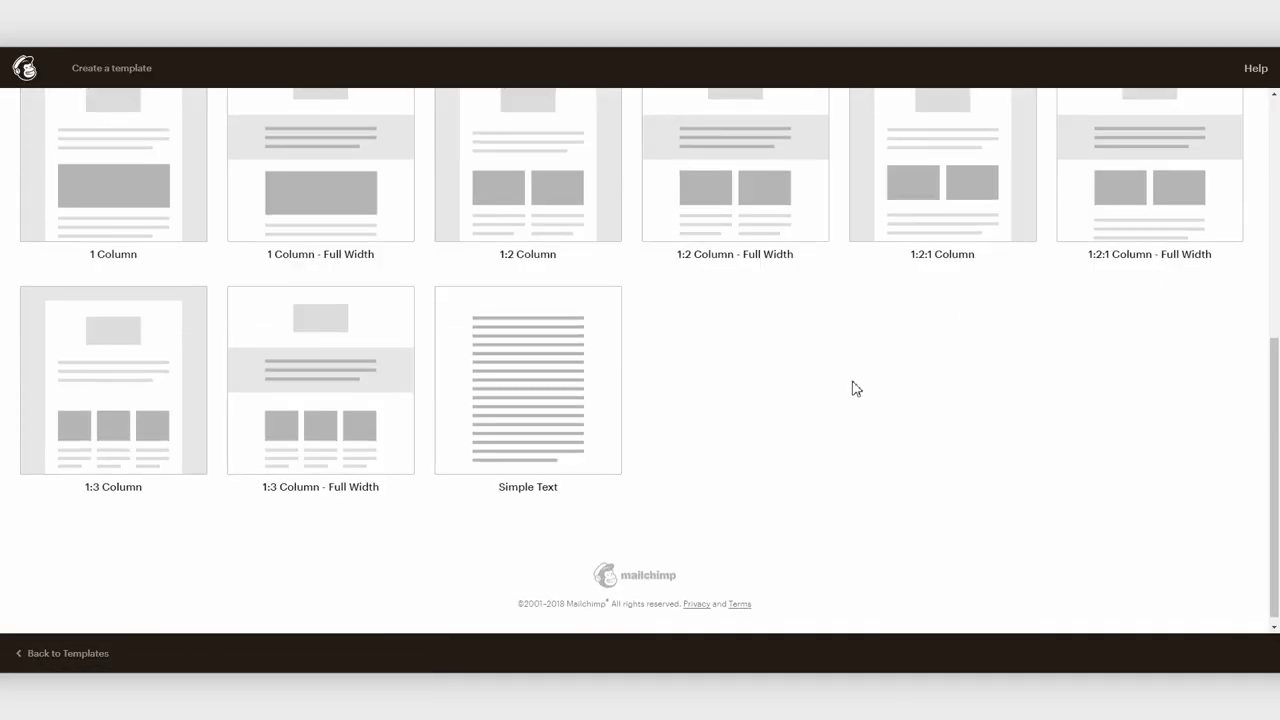
scroll(850, 380, up, 5)
click(100, 177)
scroll(457, 471, down, 3)
scroll(457, 471, up, 3)
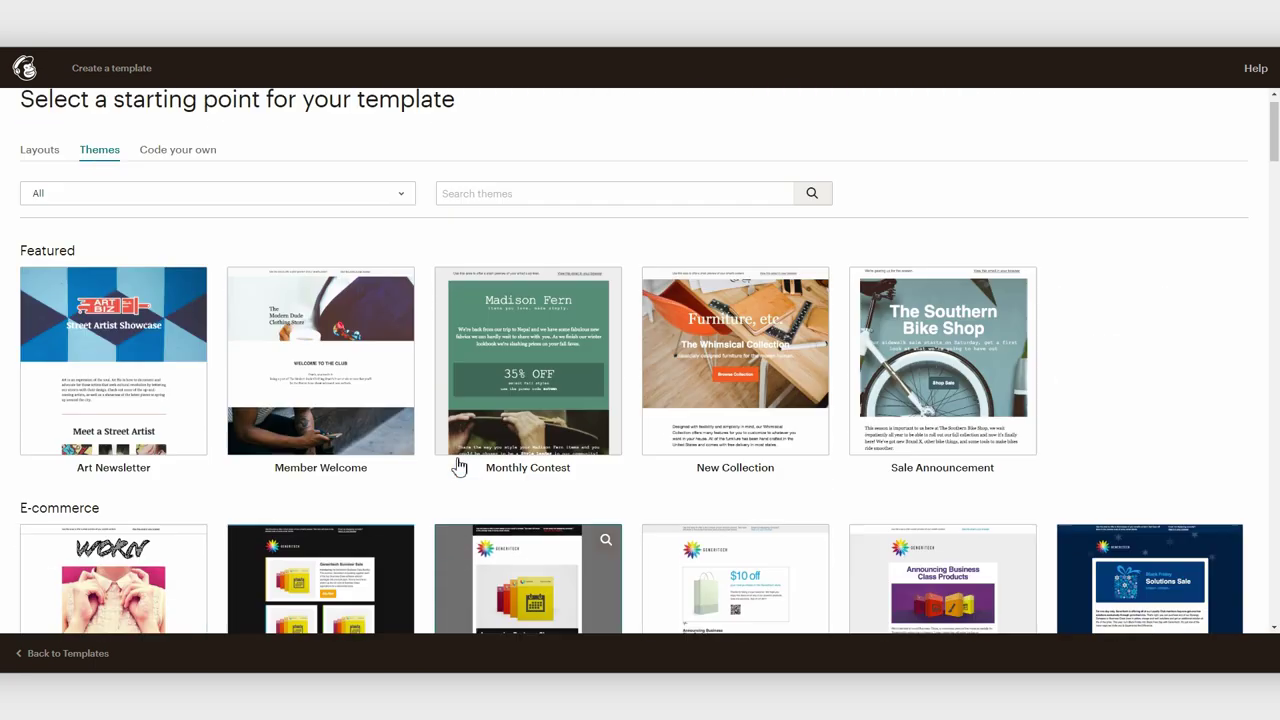
click(42, 177)
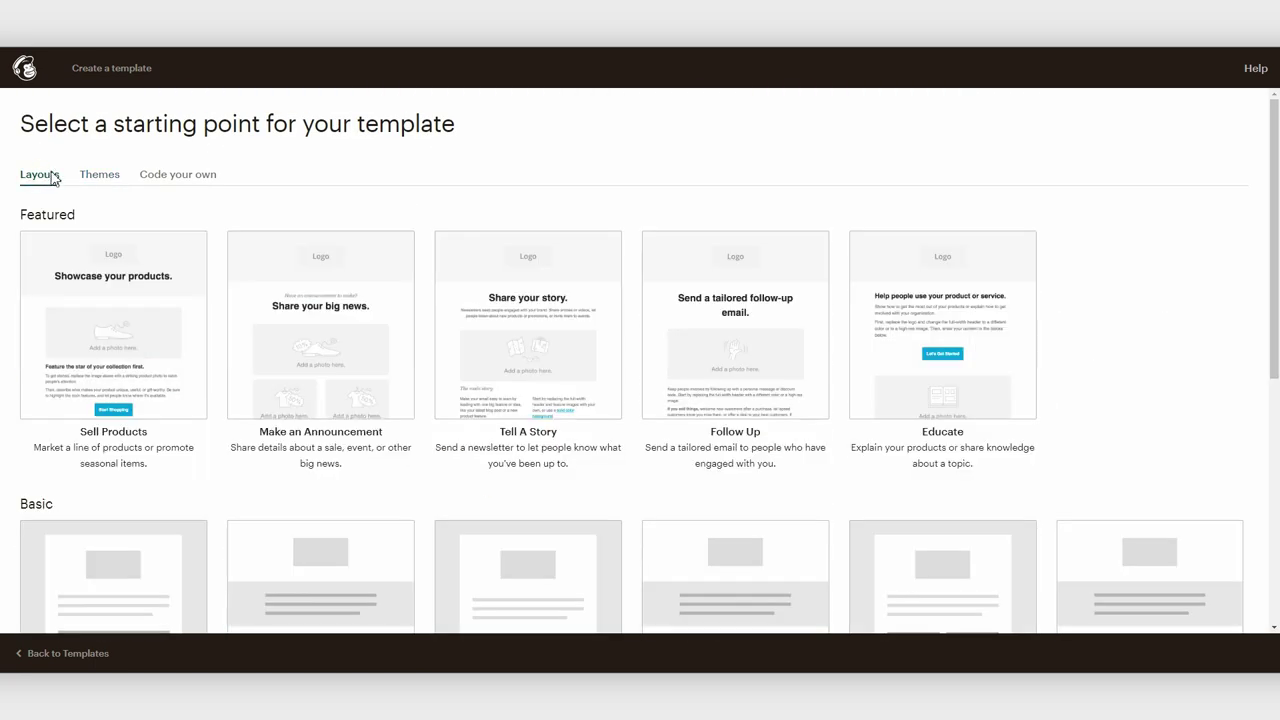
click(120, 334)
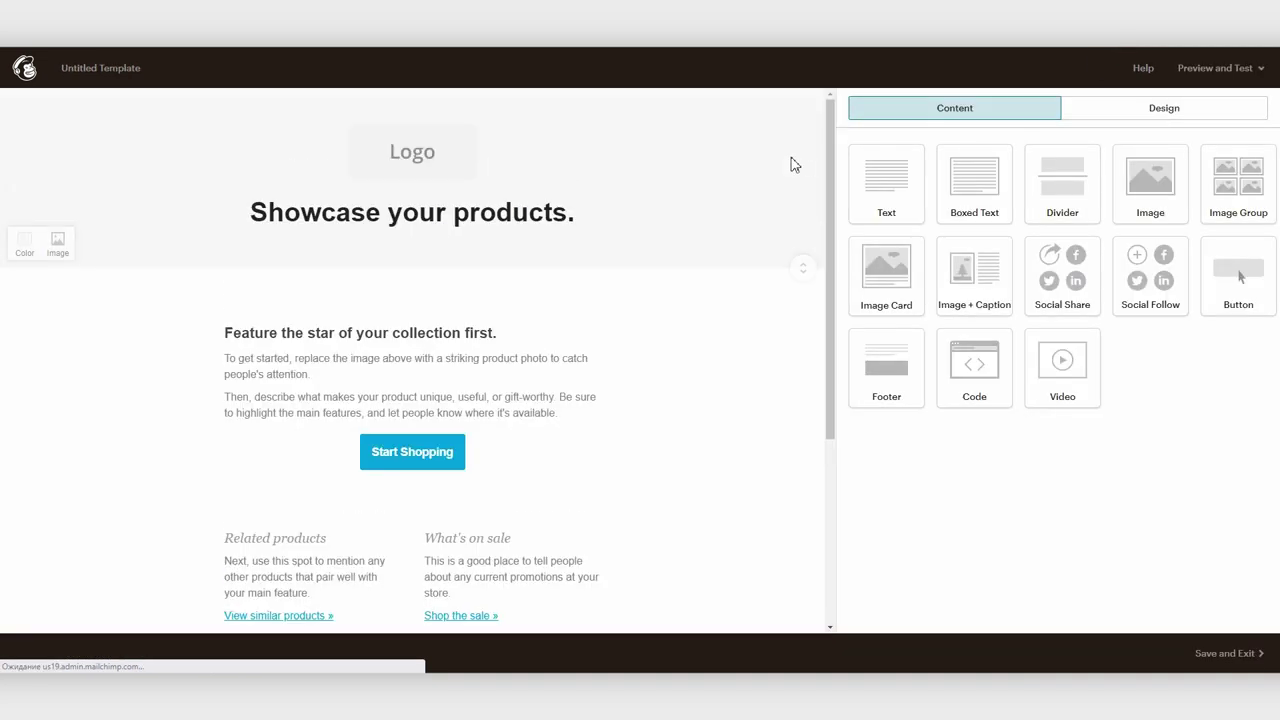
Drag the Logo block below the photo and back above the headline, then select it
scroll(631, 394, down, 3)
scroll(629, 391, down, 3)
scroll(629, 391, up, 6)
mouse_move(444, 168)
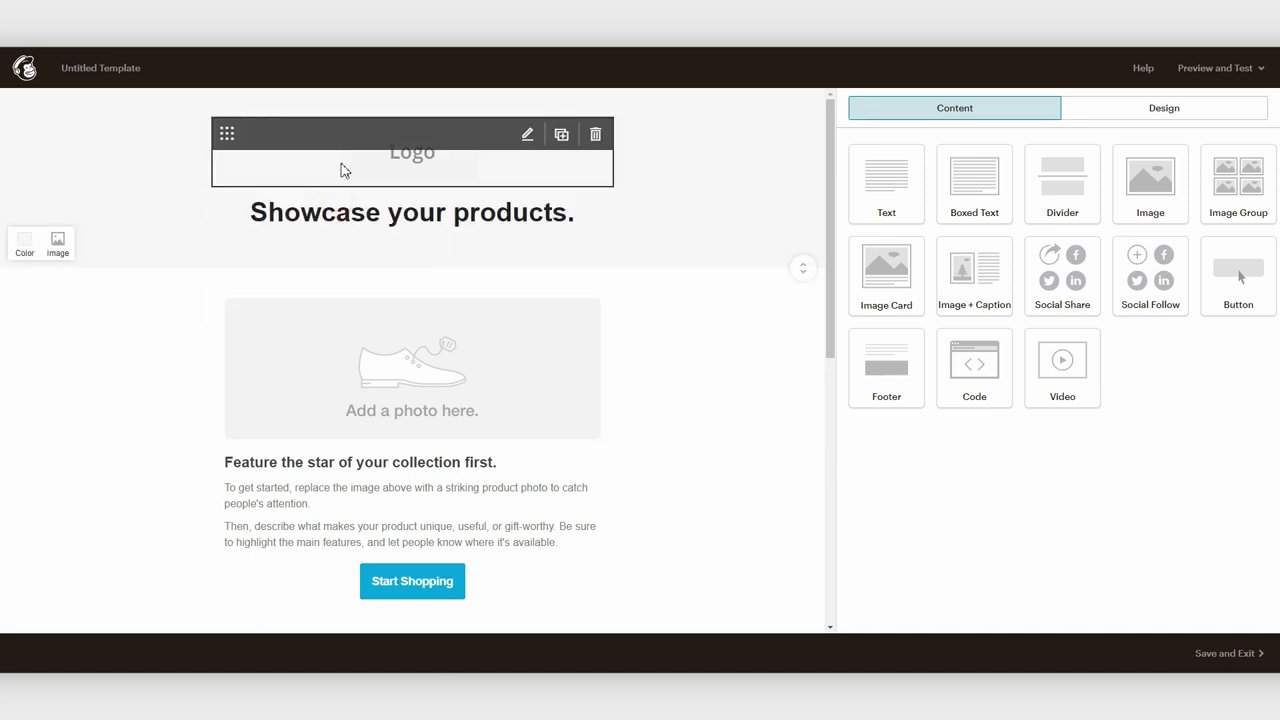
drag(227, 133, 220, 294)
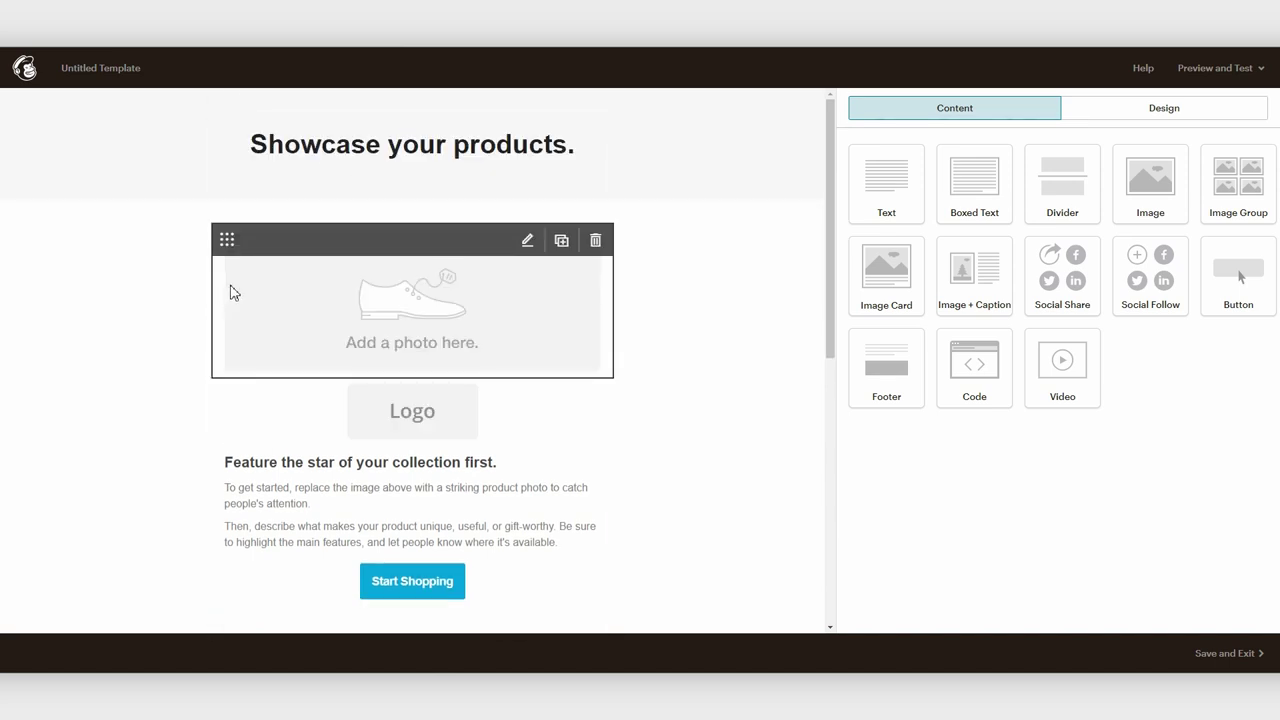
drag(220, 391, 220, 111)
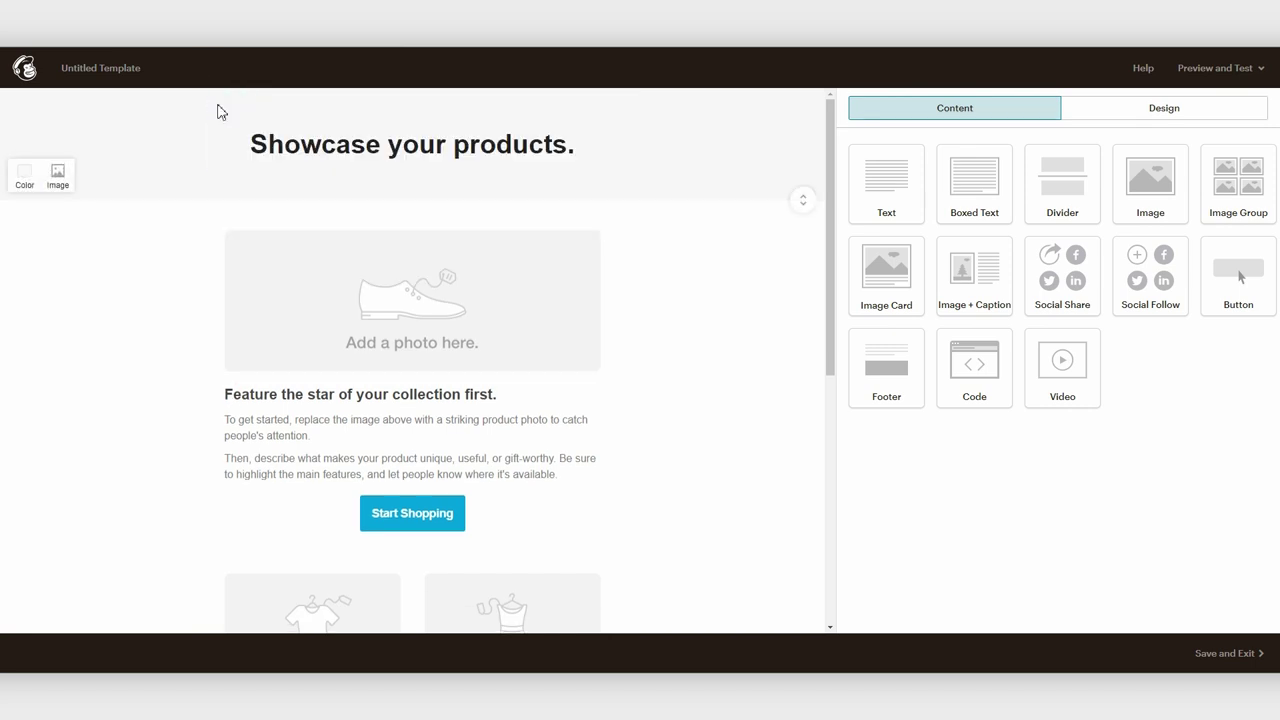
scroll(552, 469, down, 2)
scroll(600, 374, up, 2)
click(420, 150)
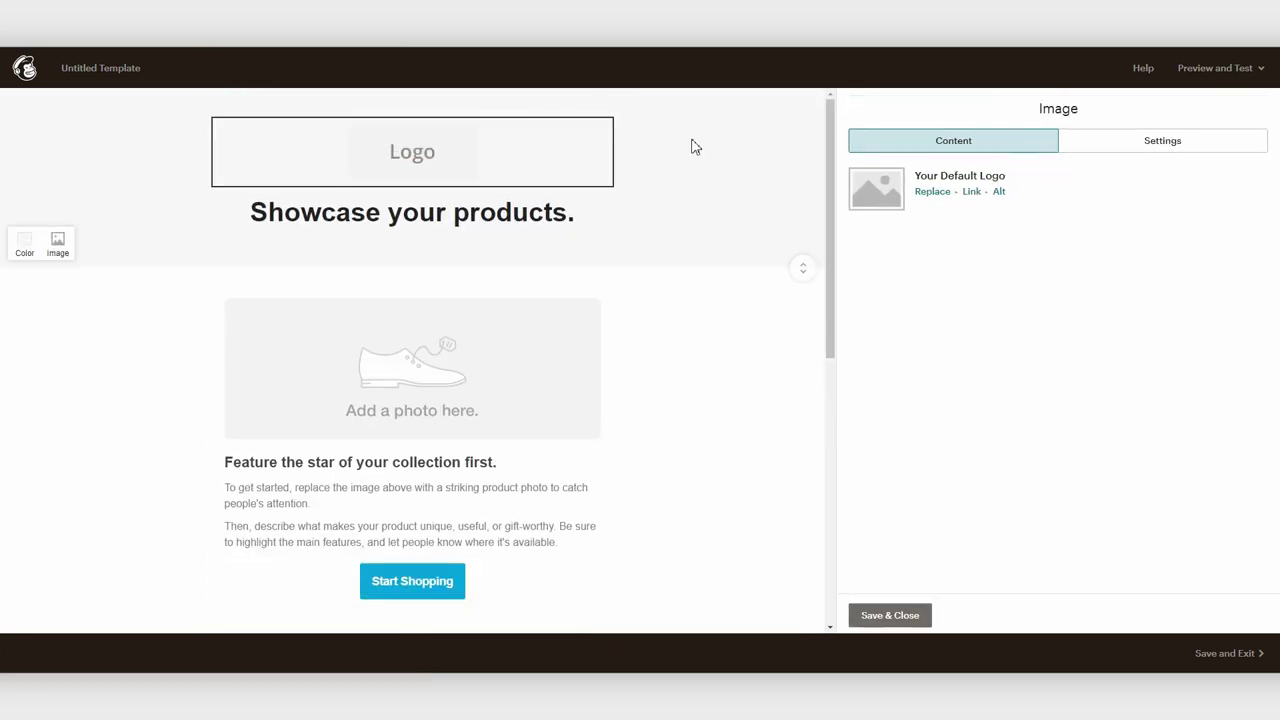
Upload a new image and insert the paw print as the template's logo
click(932, 192)
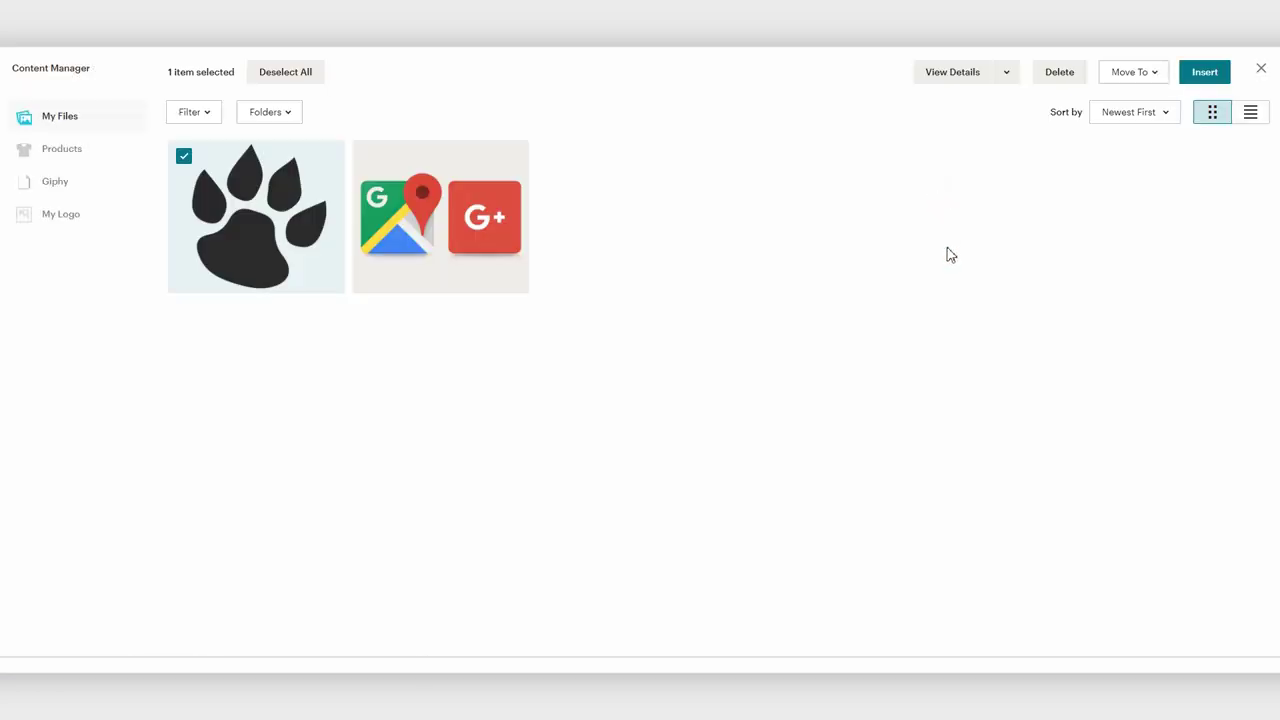
click(184, 156)
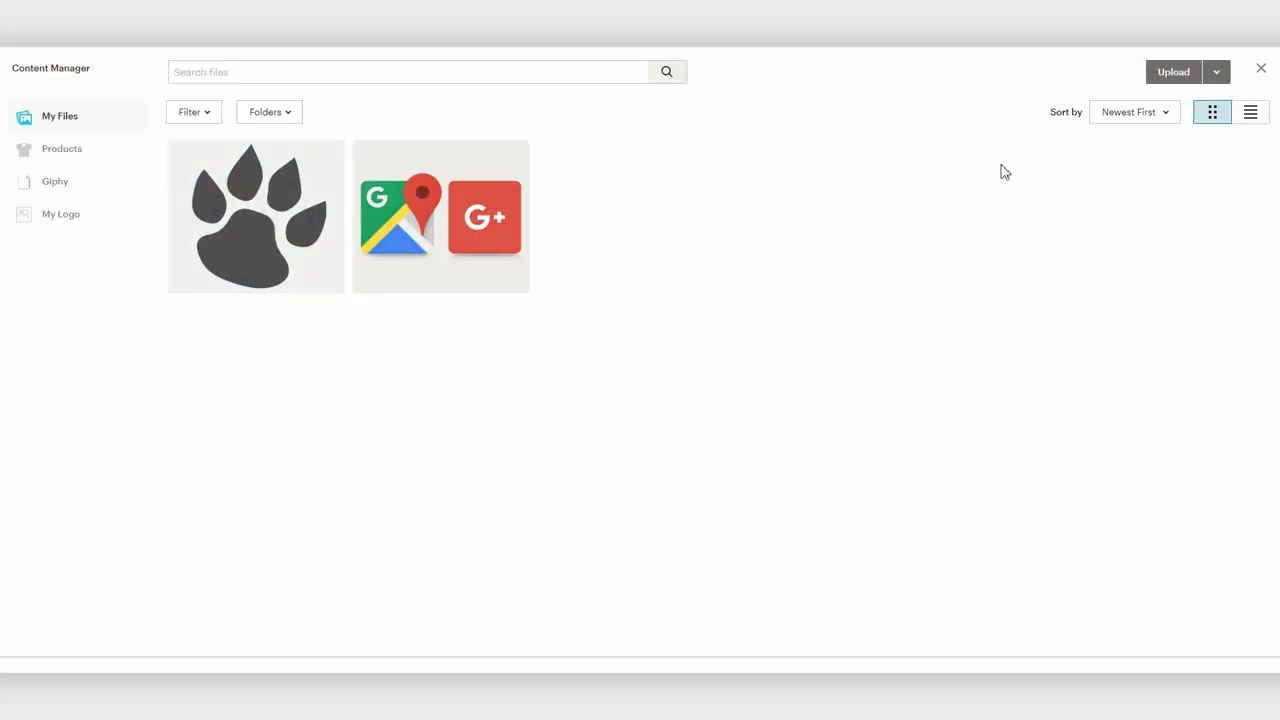
click(1174, 70)
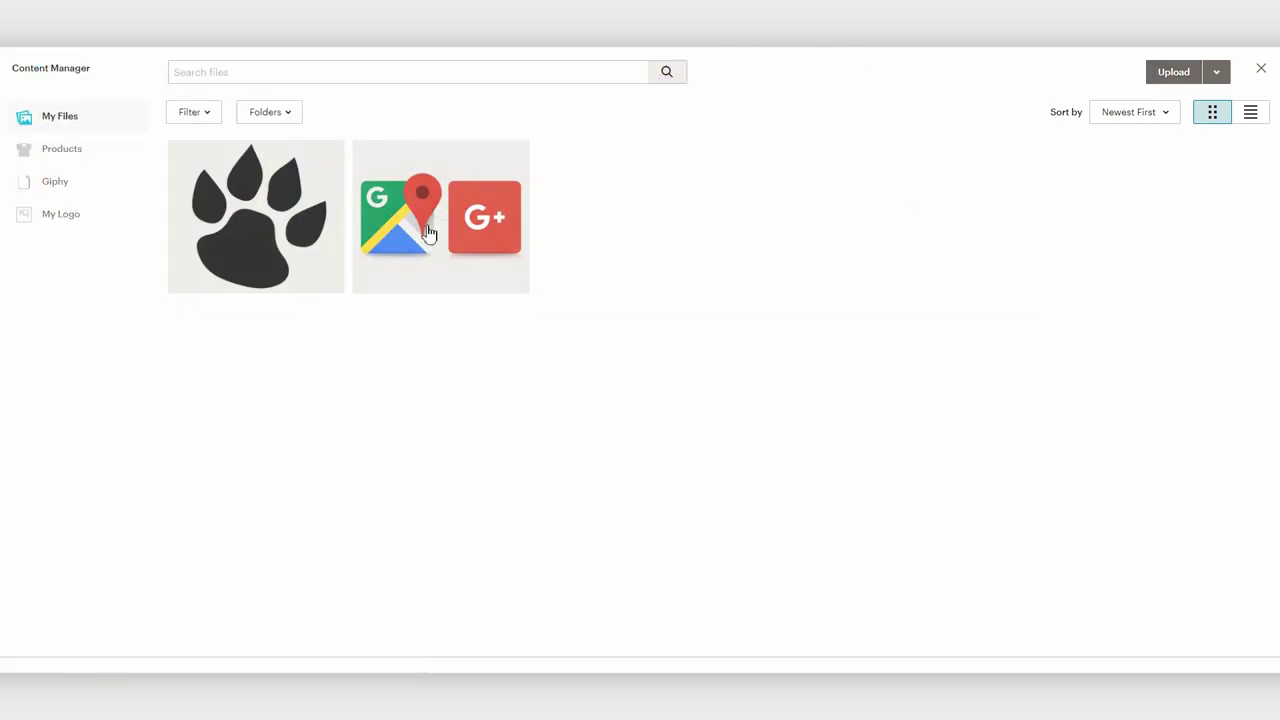
click(205, 212)
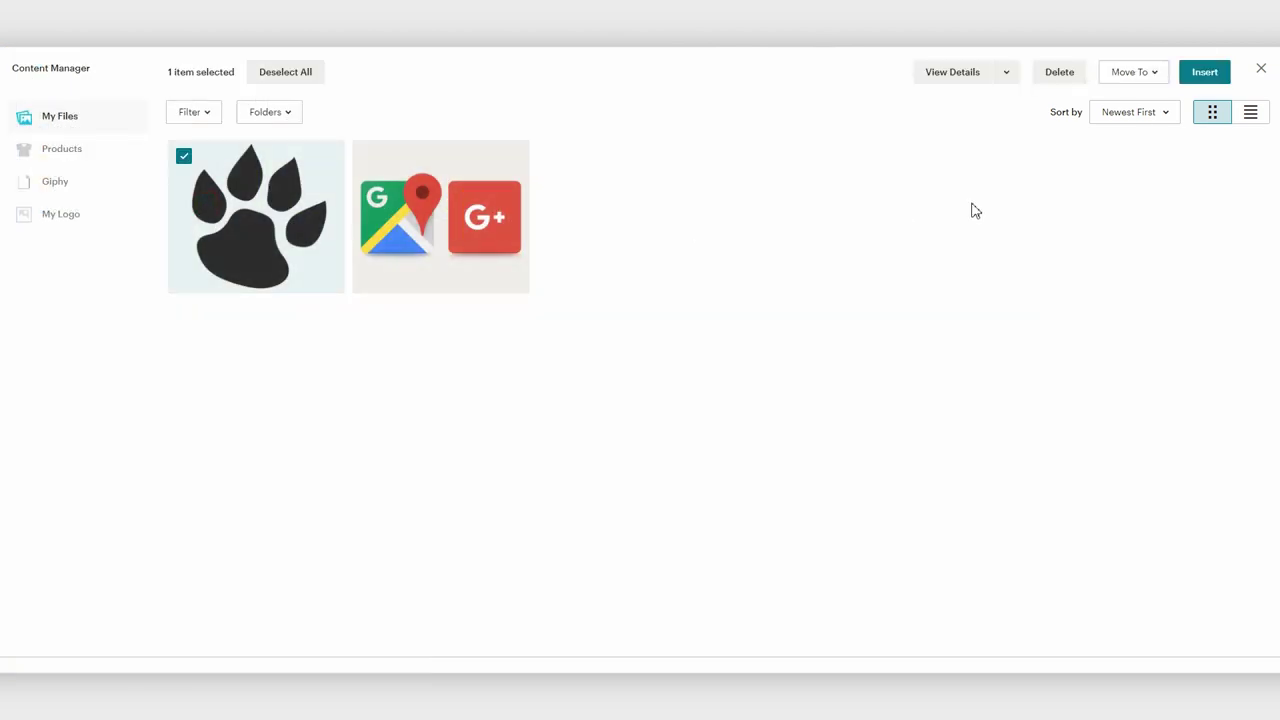
click(1205, 71)
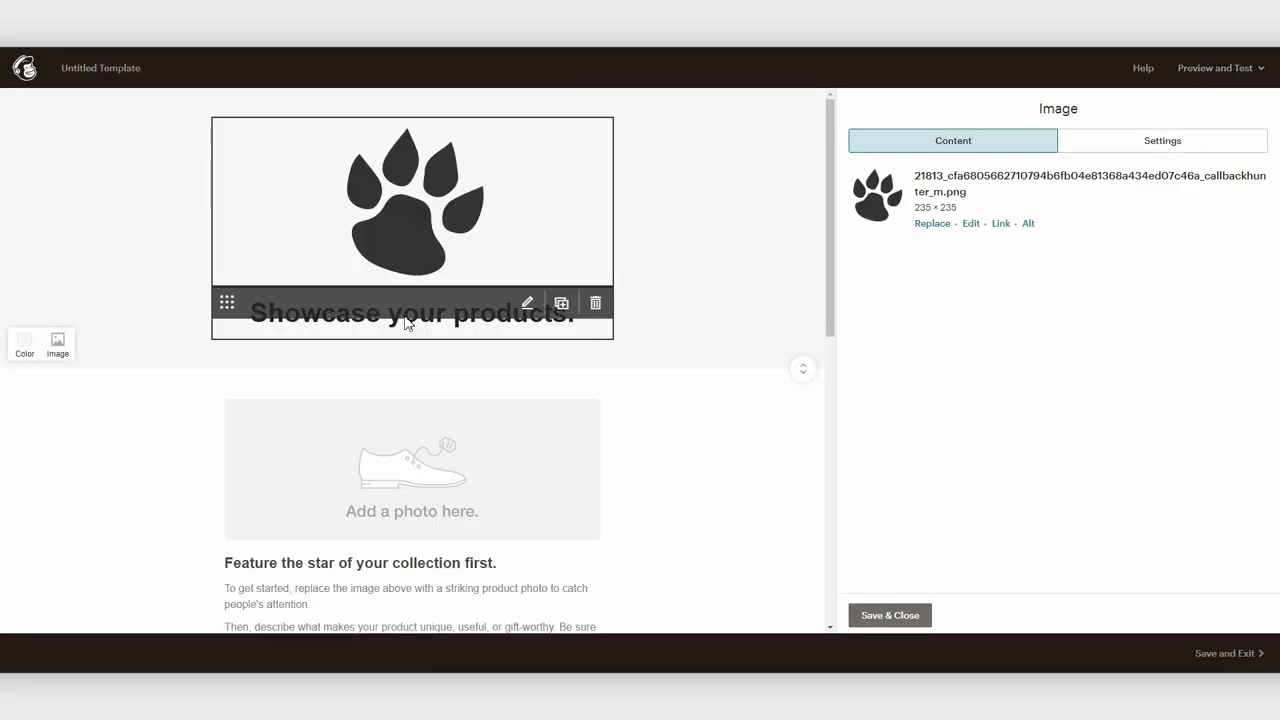
Change the headline to 'ВЕЛИКОЛЕПНАЯ РАССЫЛКА'
click(329, 333)
key(ctrl+a)
text(ВЕЛИКОЛЕПНАЯ РАССЫЛКА)
scroll(700, 406, down, 1)
click(412, 375)
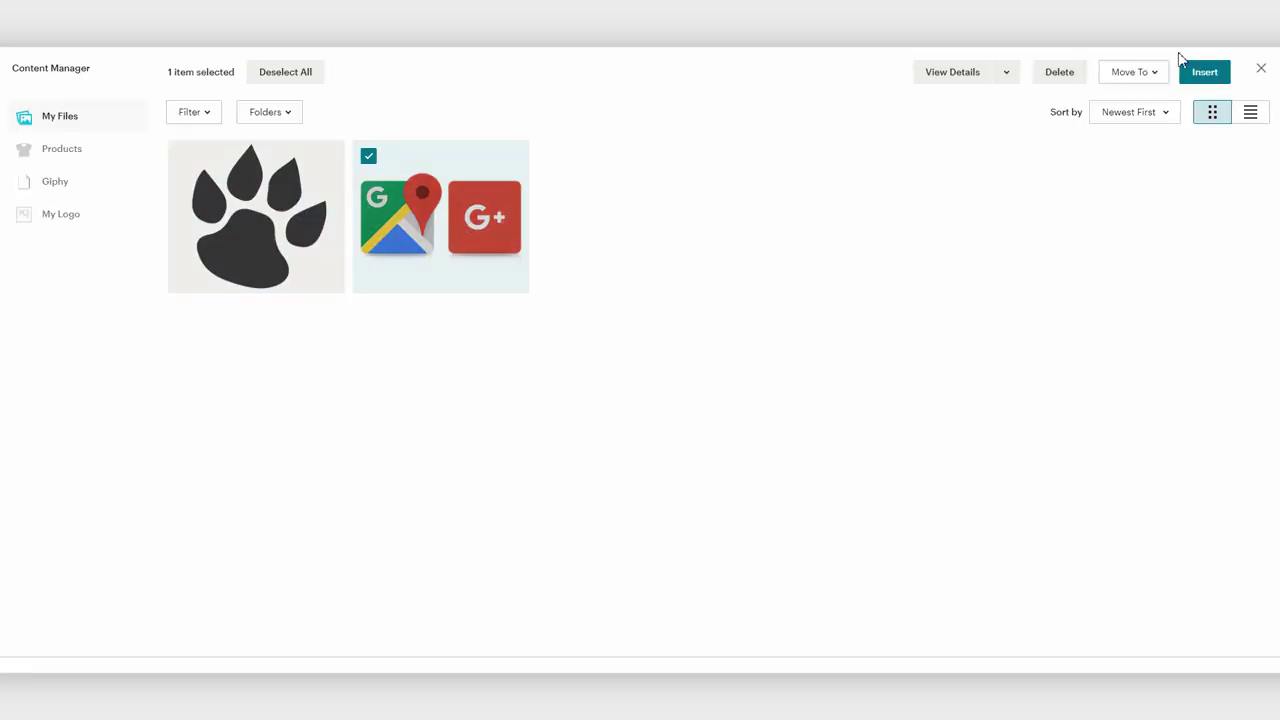
Fill the photo block with the Google image and save the image-and-caption block
click(1180, 60)
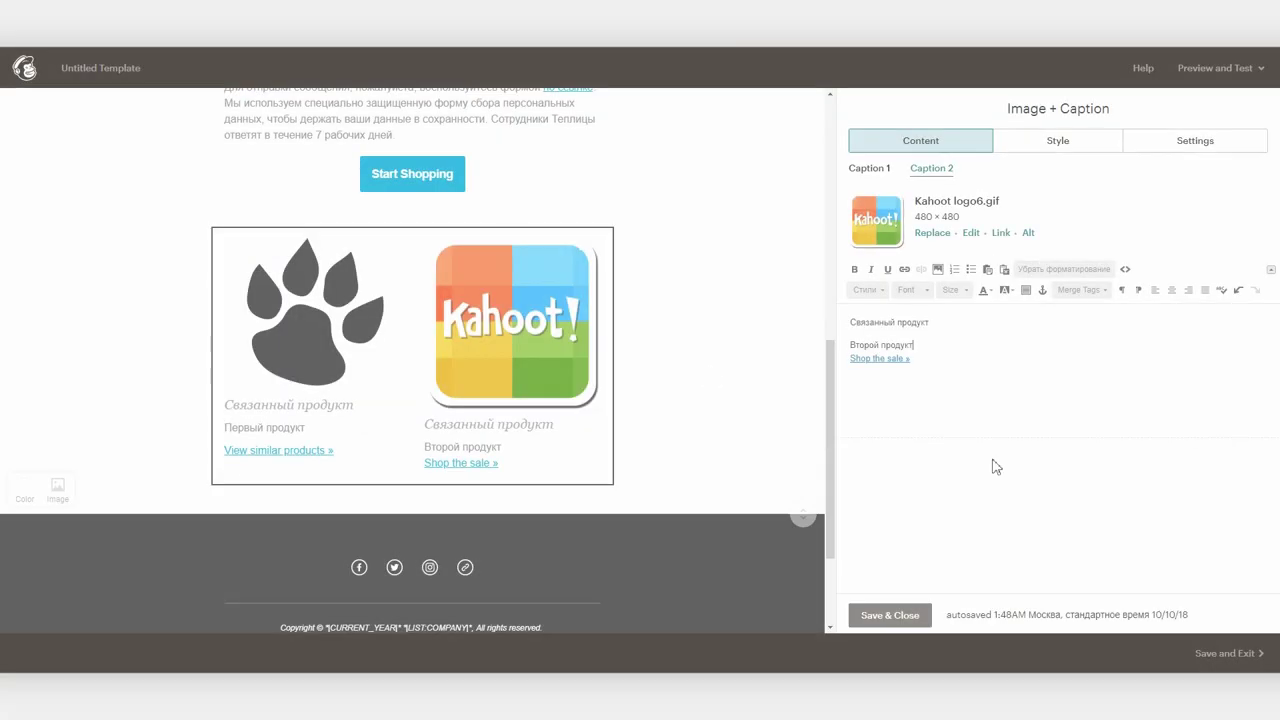
scroll(700, 443, up, 4)
scroll(700, 443, down, 5)
click(890, 615)
Save the template under the name 'Лапа' and exit the editor
click(1229, 653)
text(Лапа)
click(542, 428)
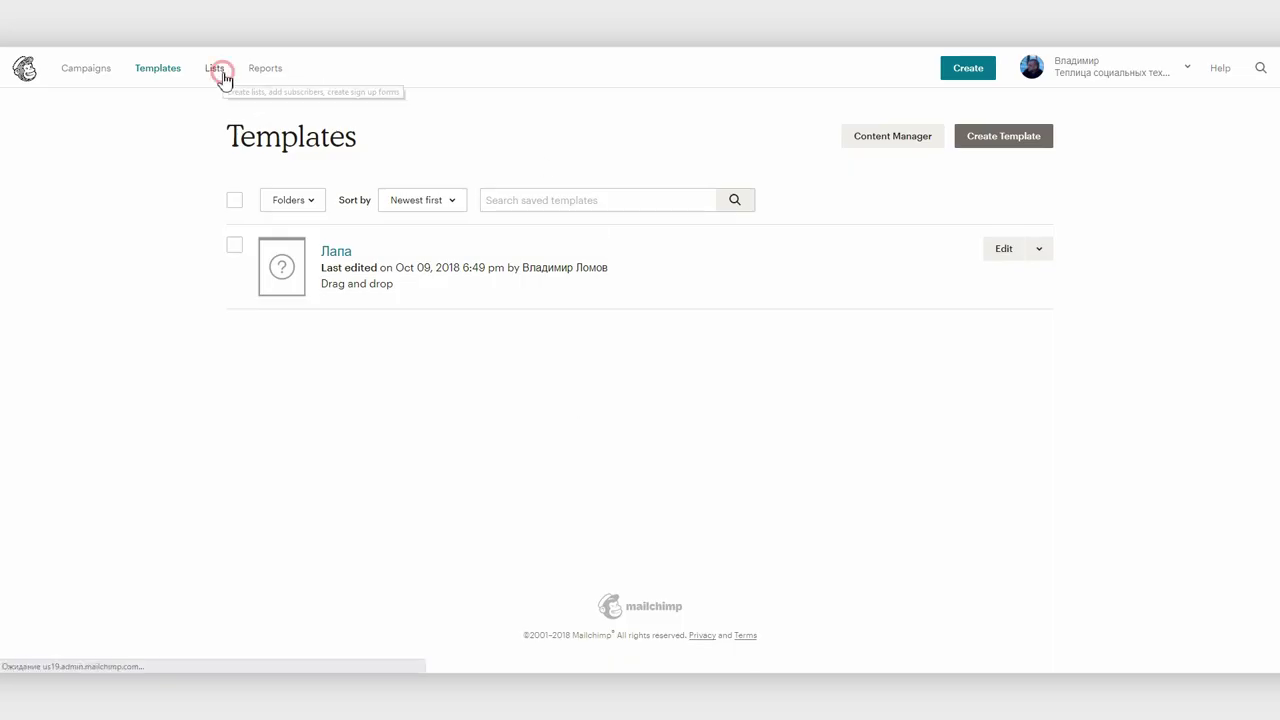
click(214, 68)
Create list 'Вторая кампания' with the sender's e-mail address and sender name
click(1010, 135)
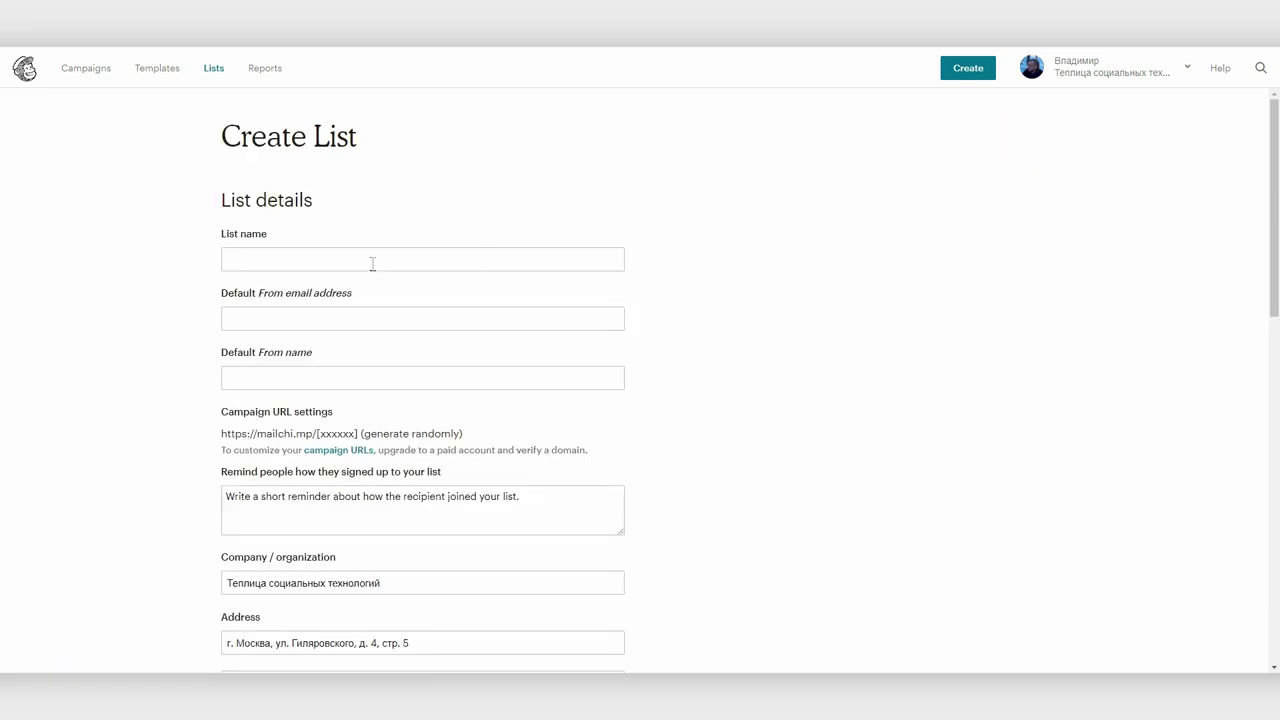
click(323, 258)
text(Вторая кампания)
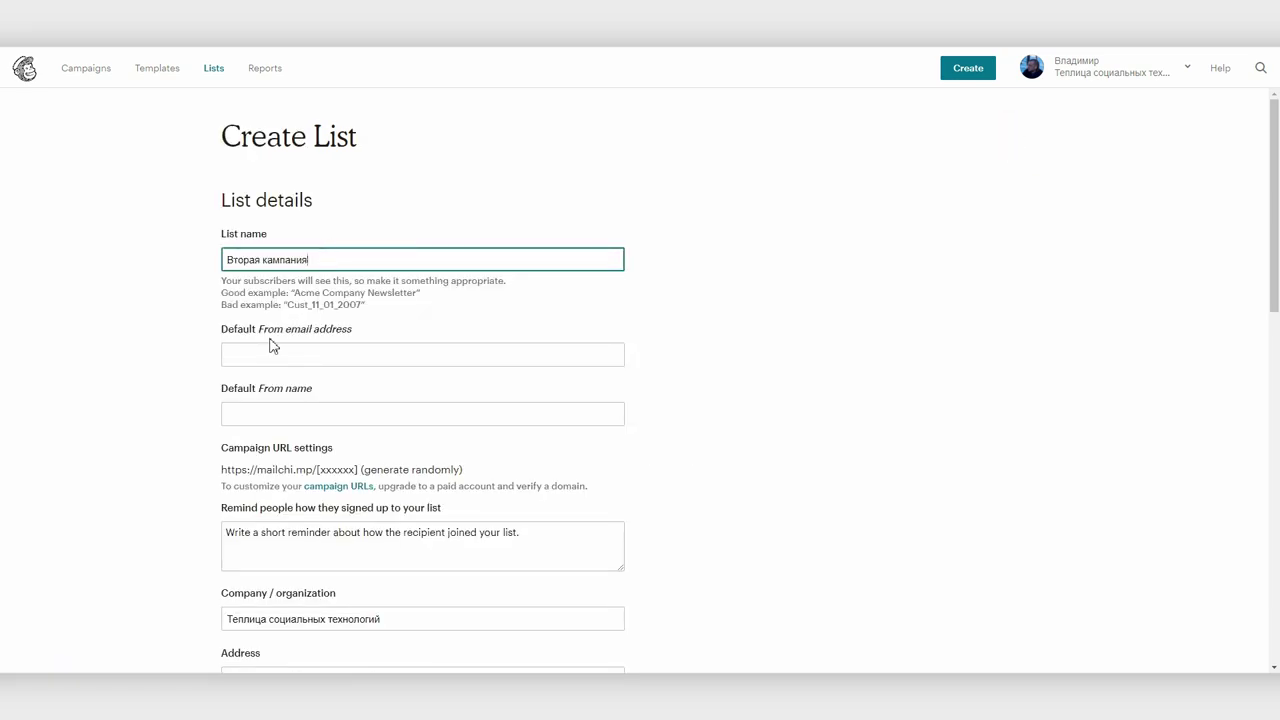
click(268, 352)
key(Tab)
scroll(250, 325, down, 3)
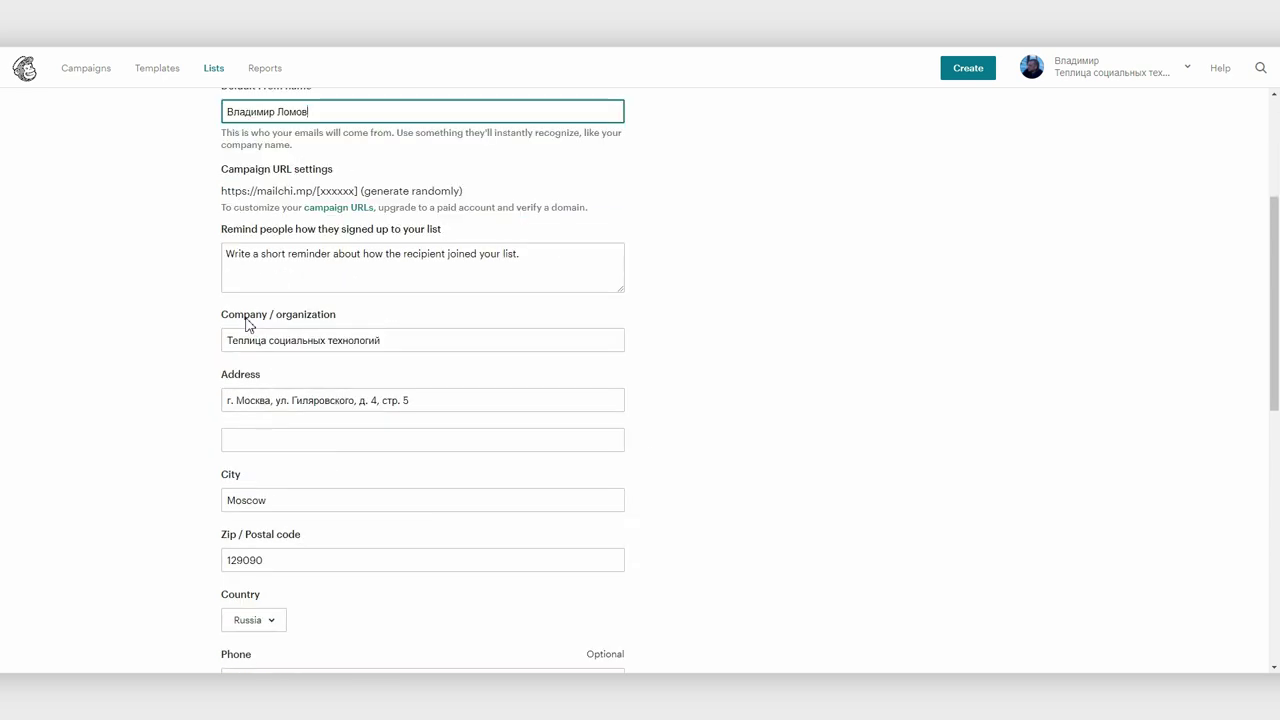
scroll(280, 350, down, 8)
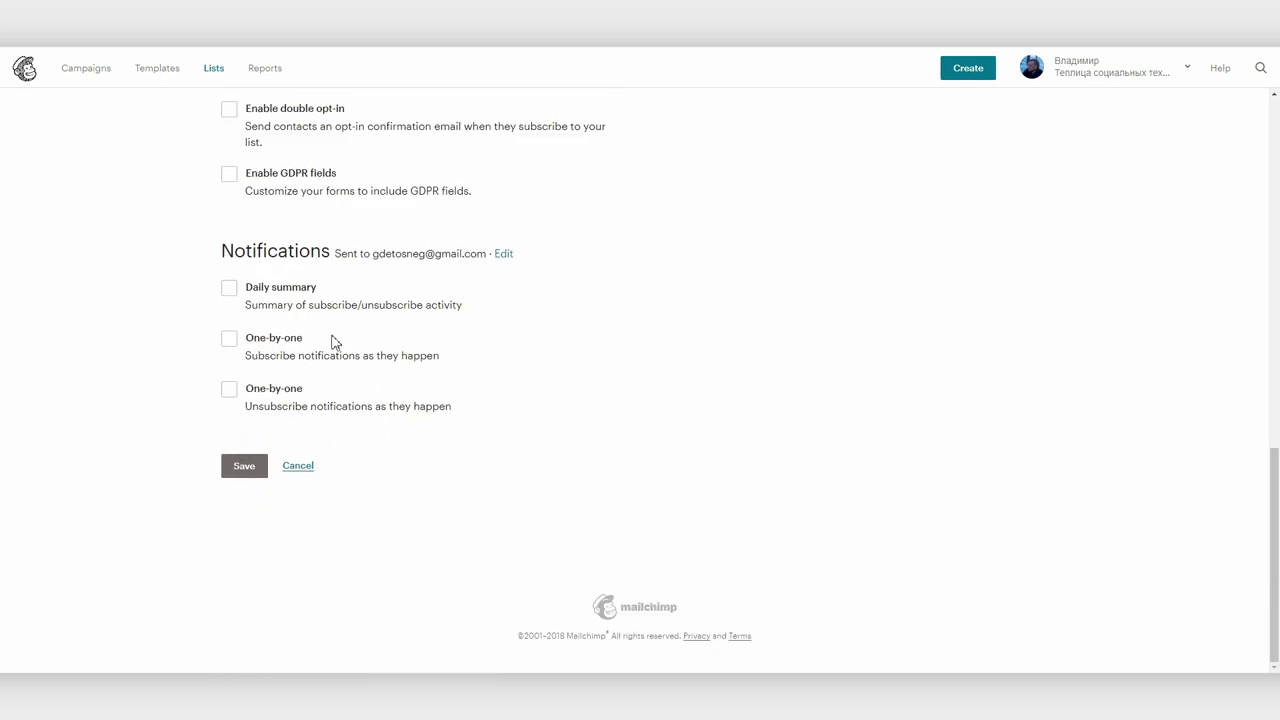
click(248, 470)
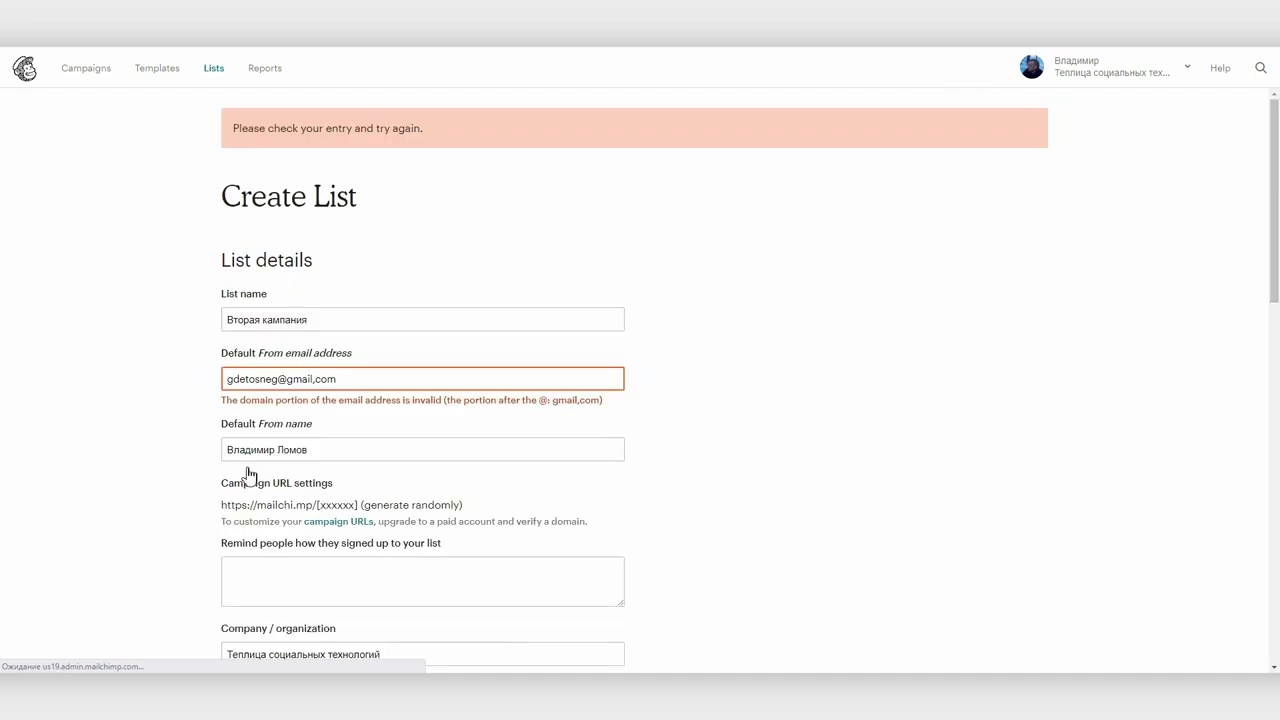
Correct the comma in the sender e-mail domain to a period and save the list
click(320, 378)
key(BackSpace)
text(.)
scroll(575, 392, down, 15)
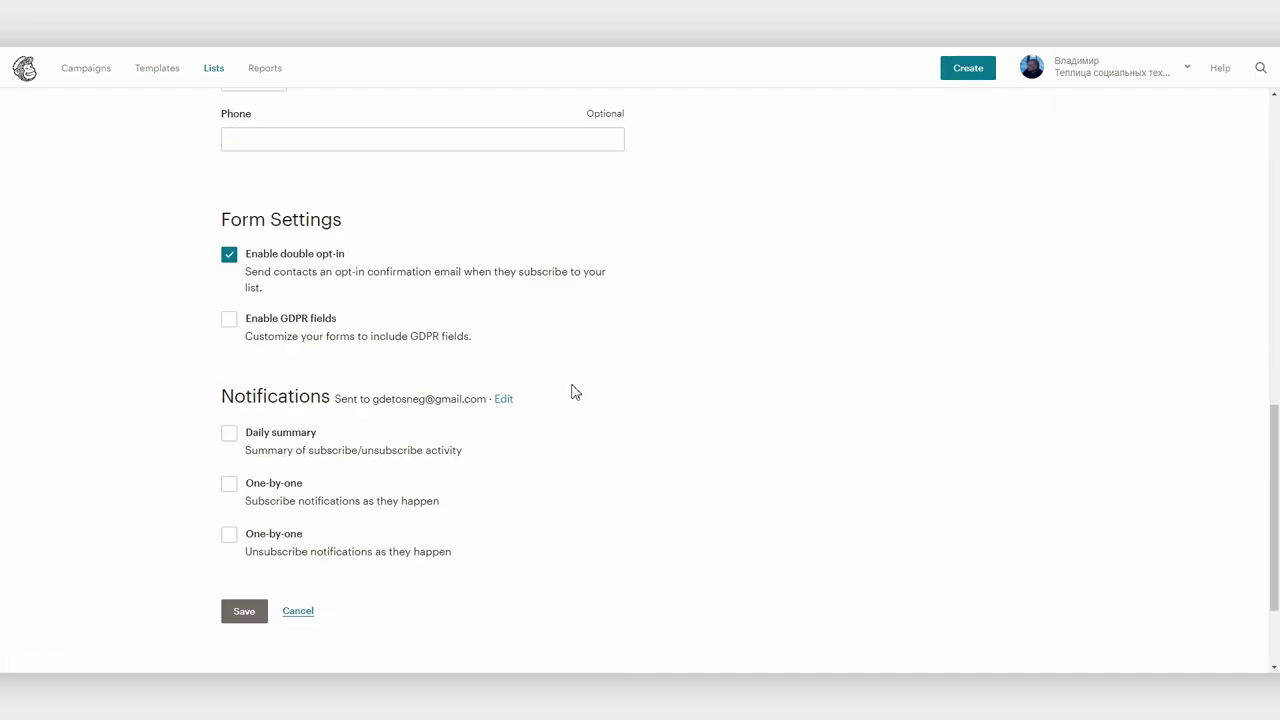
click(244, 611)
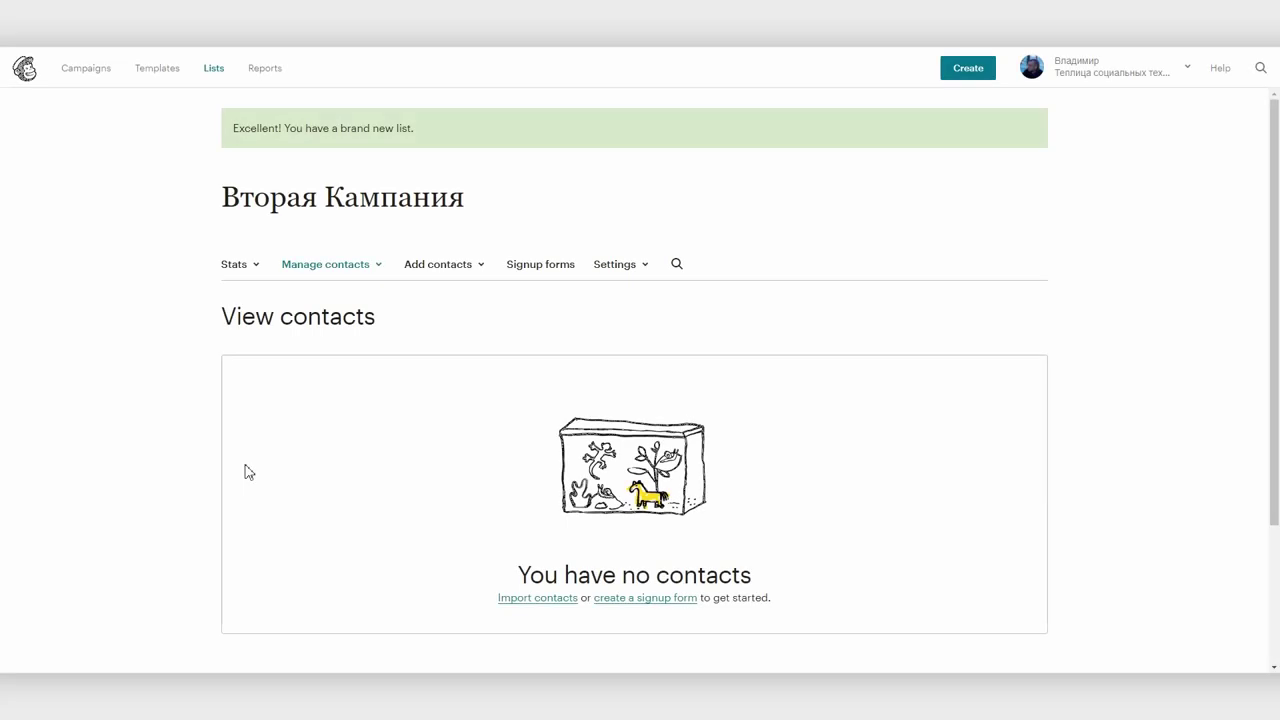
click(442, 268)
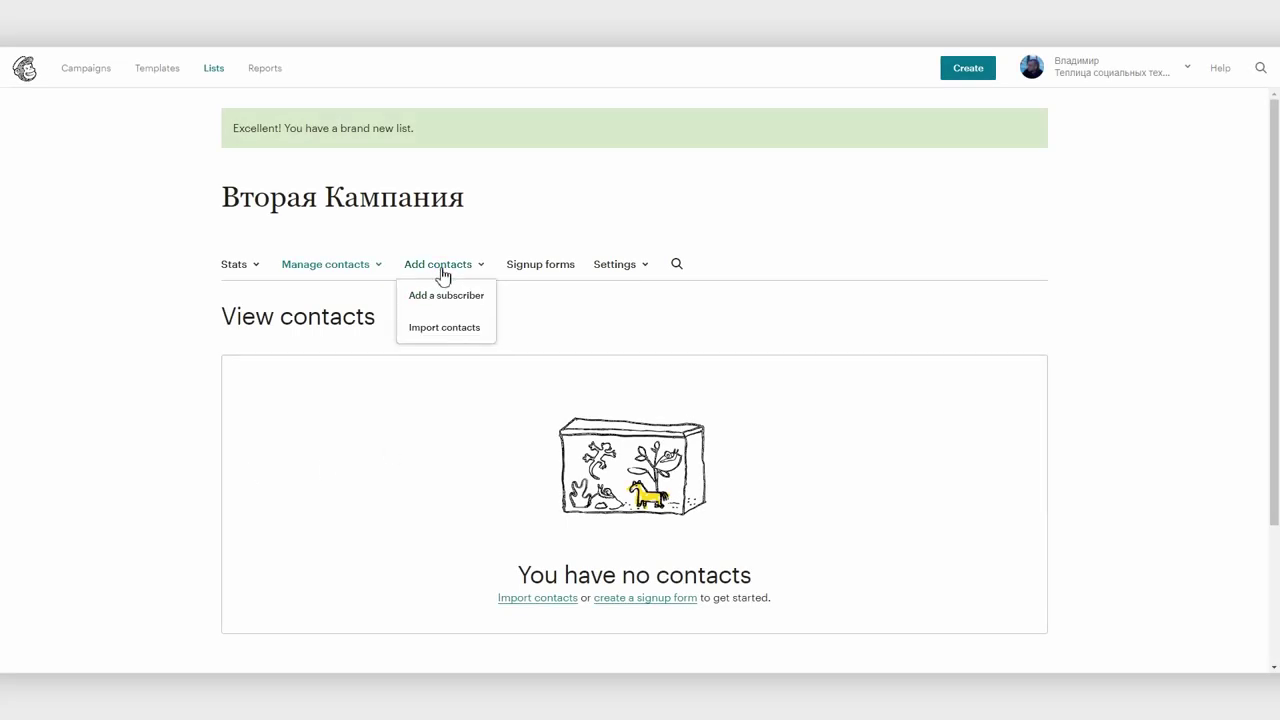
Import two pasted contact rows (email, first name, last name, city Москва), accepting the billing notice
click(440, 330)
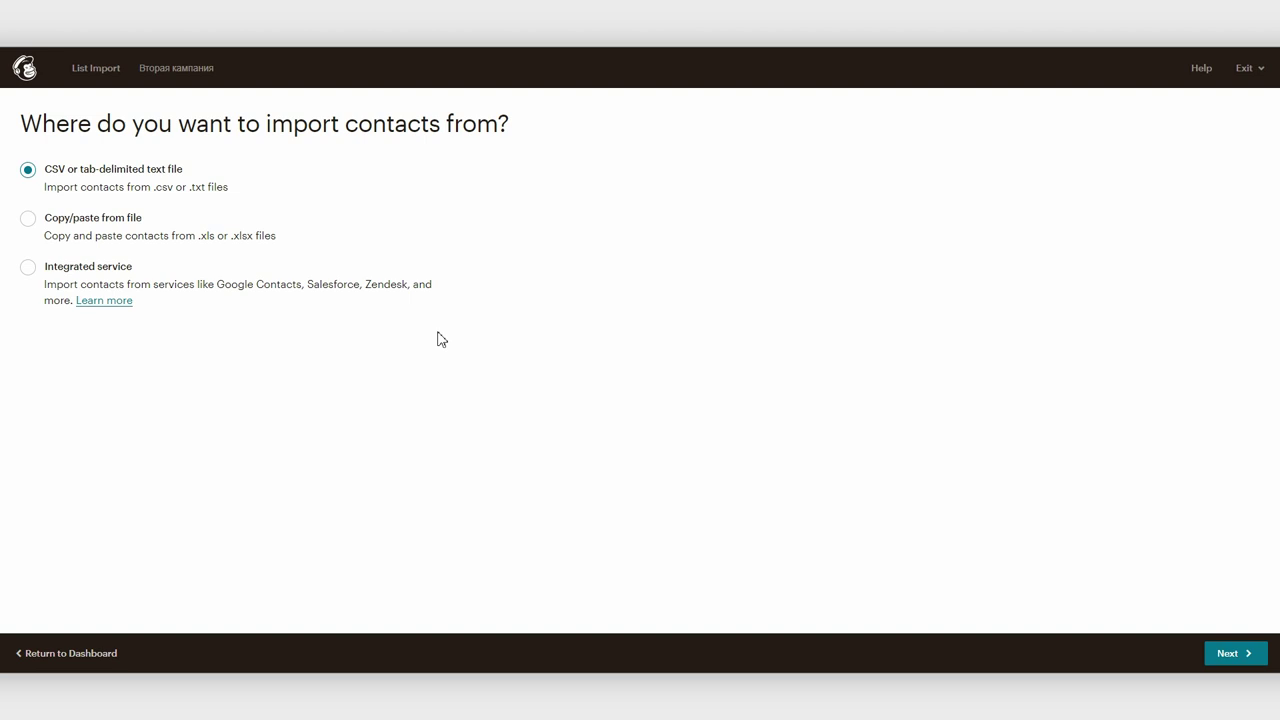
click(31, 222)
click(1232, 652)
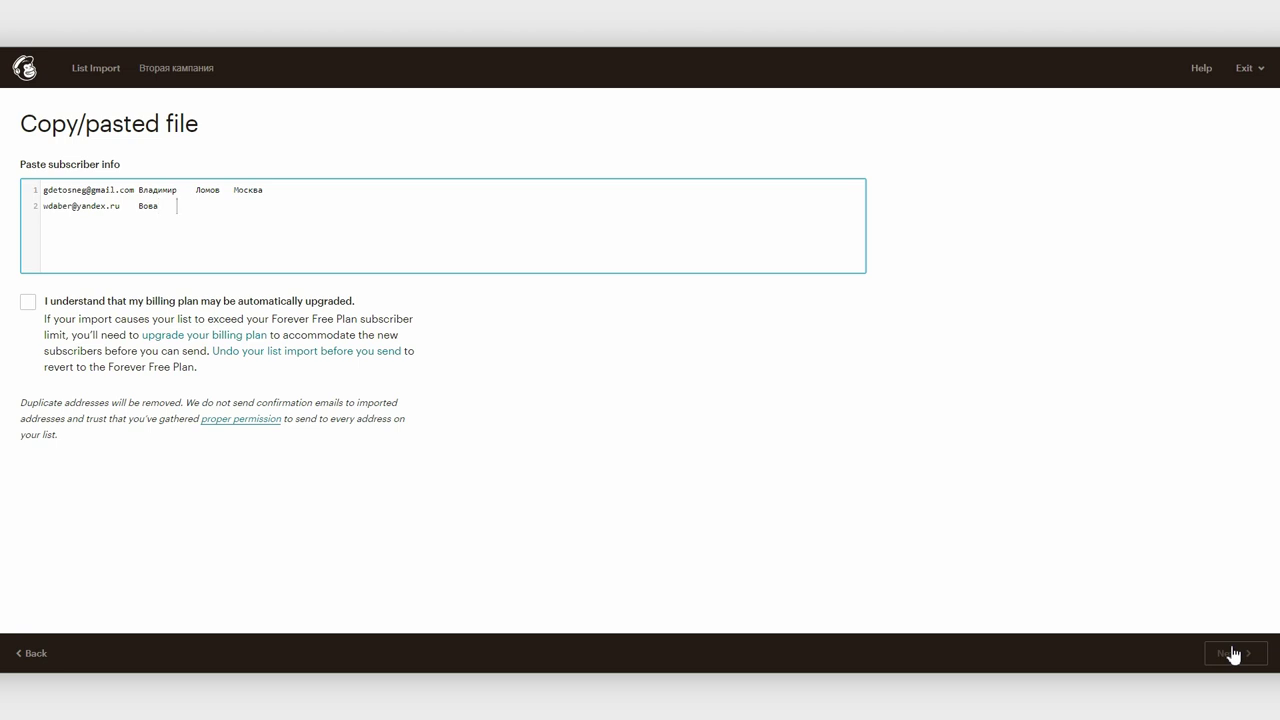
key(Tab)
text(Москва)
click(26, 304)
click(1244, 660)
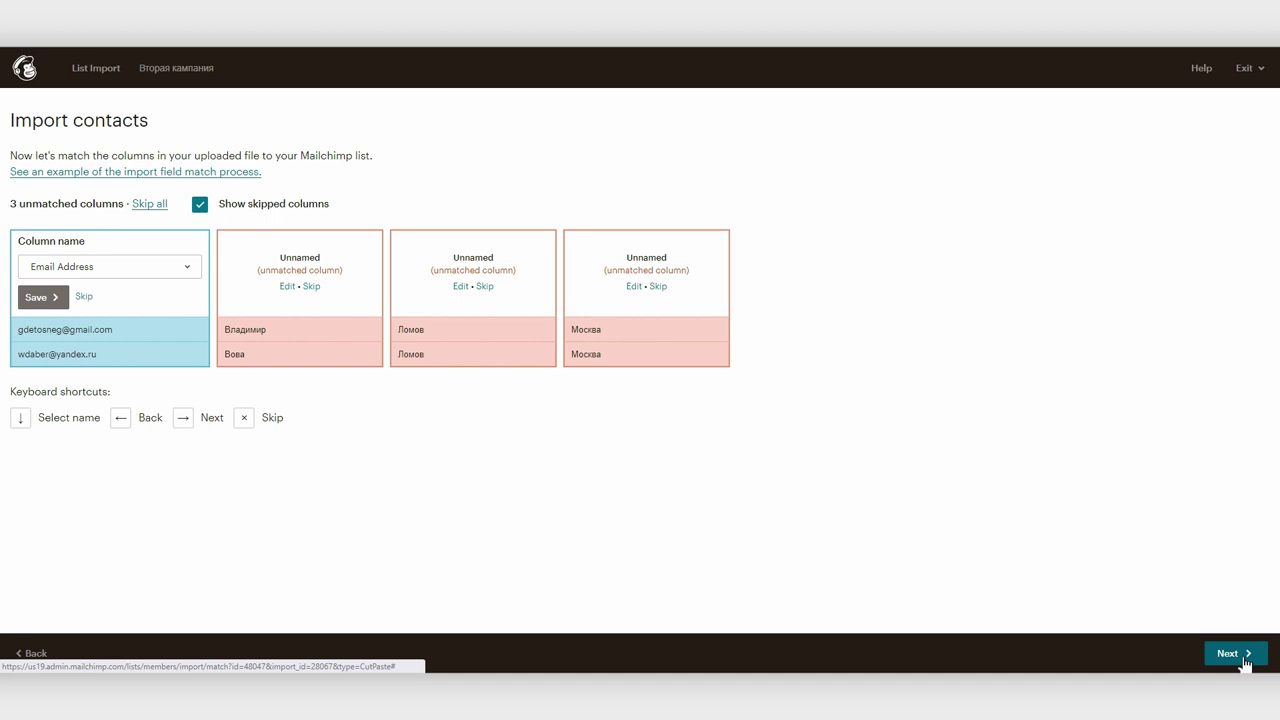
Map the pasted columns to First Name, Last Name and a new text field 'Город'
click(287, 287)
click(264, 264)
click(252, 346)
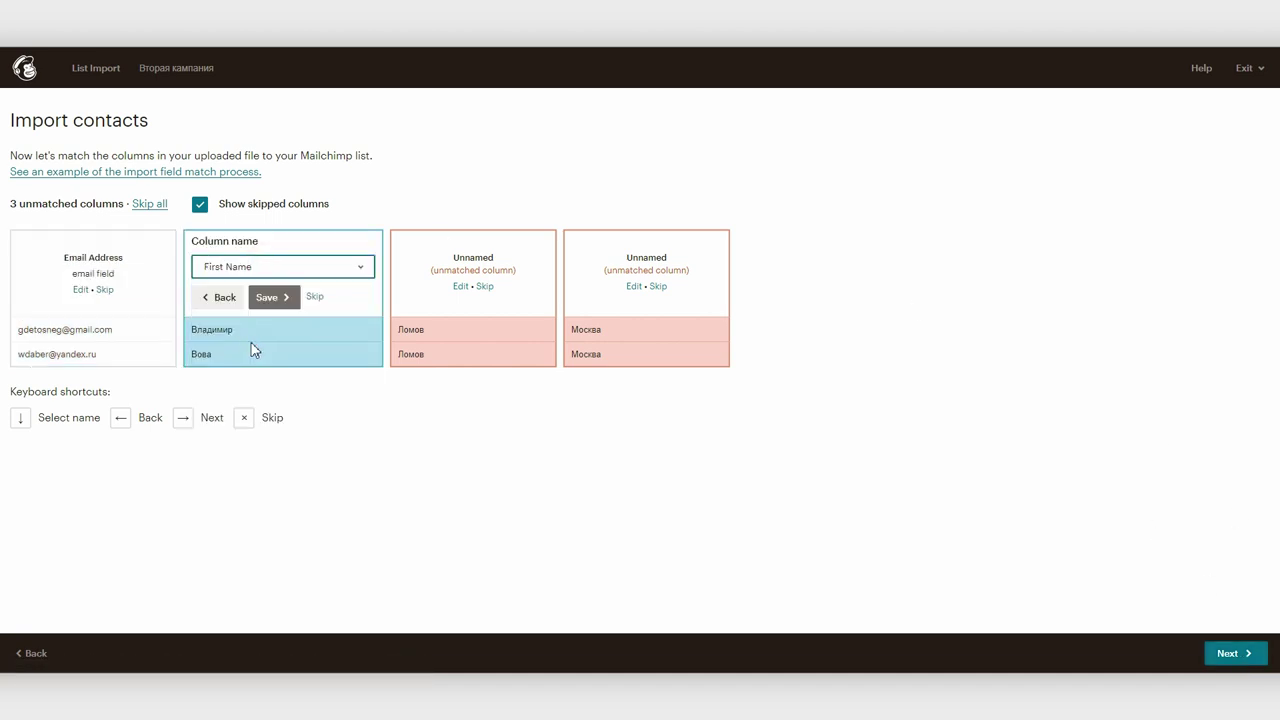
click(266, 295)
click(423, 266)
click(417, 357)
click(447, 297)
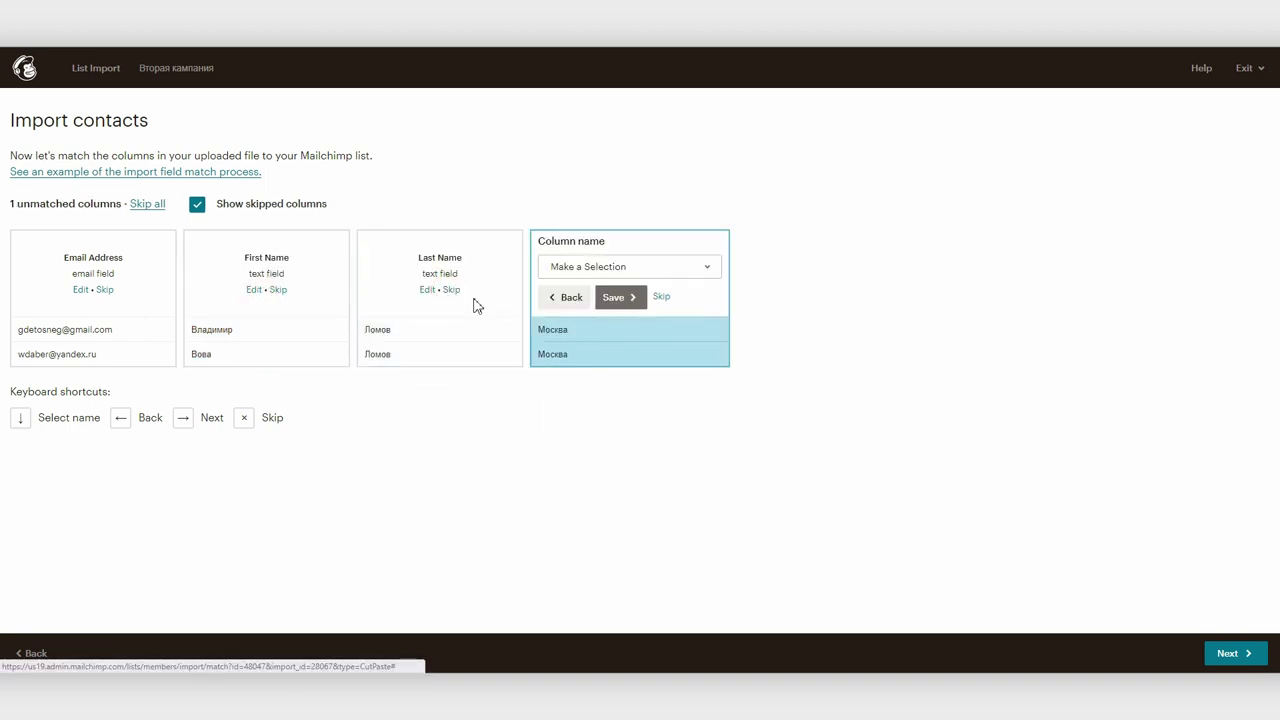
click(680, 270)
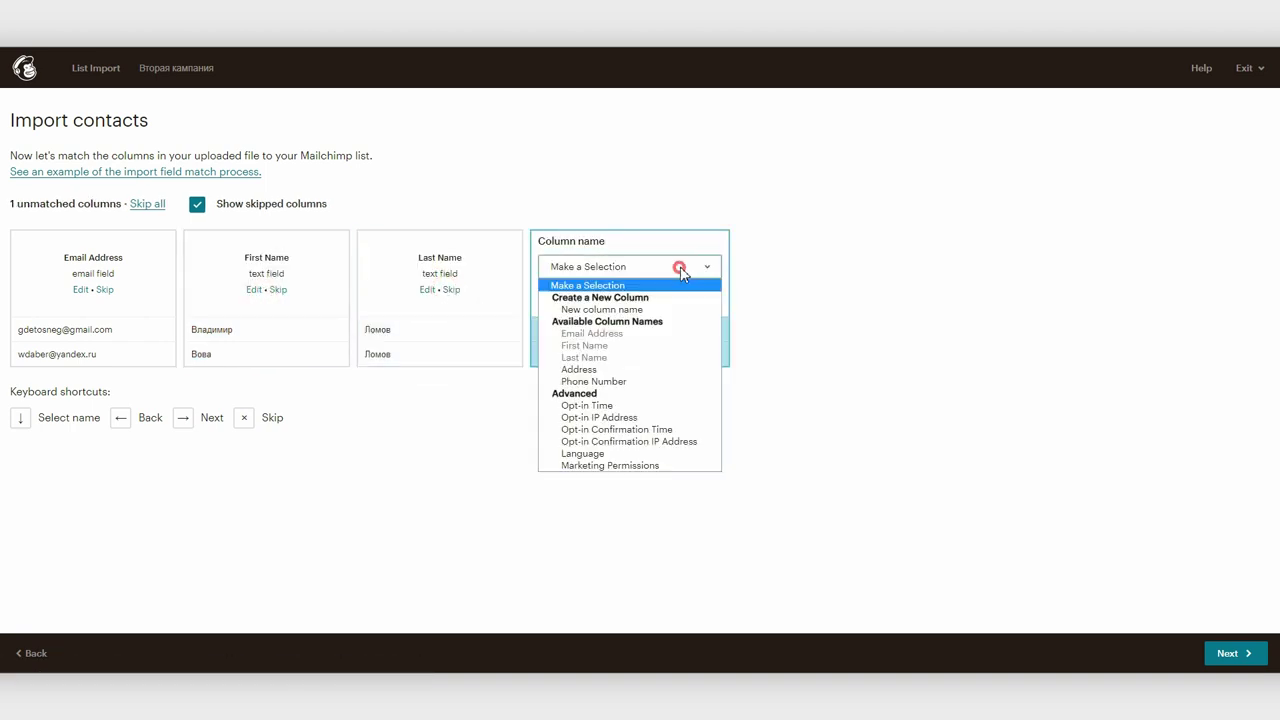
click(592, 310)
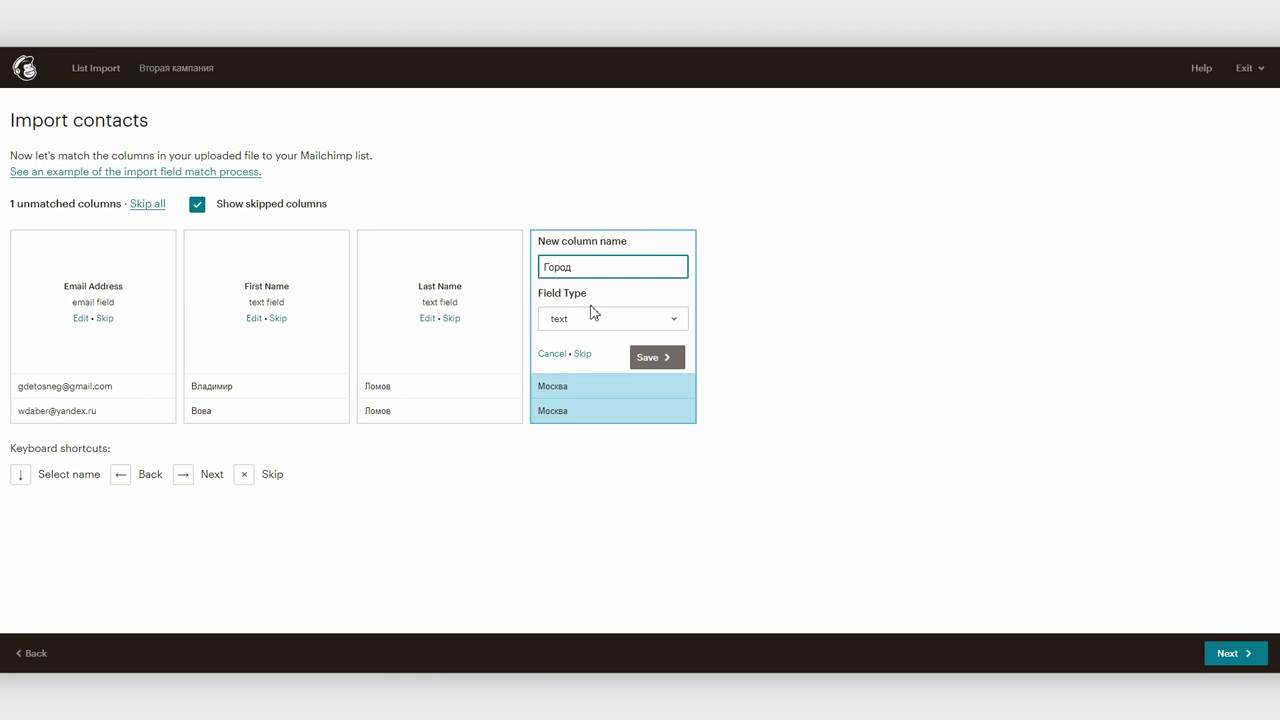
click(652, 359)
Tag both contacts 'Первая рассылка' and import them into the list
click(1229, 654)
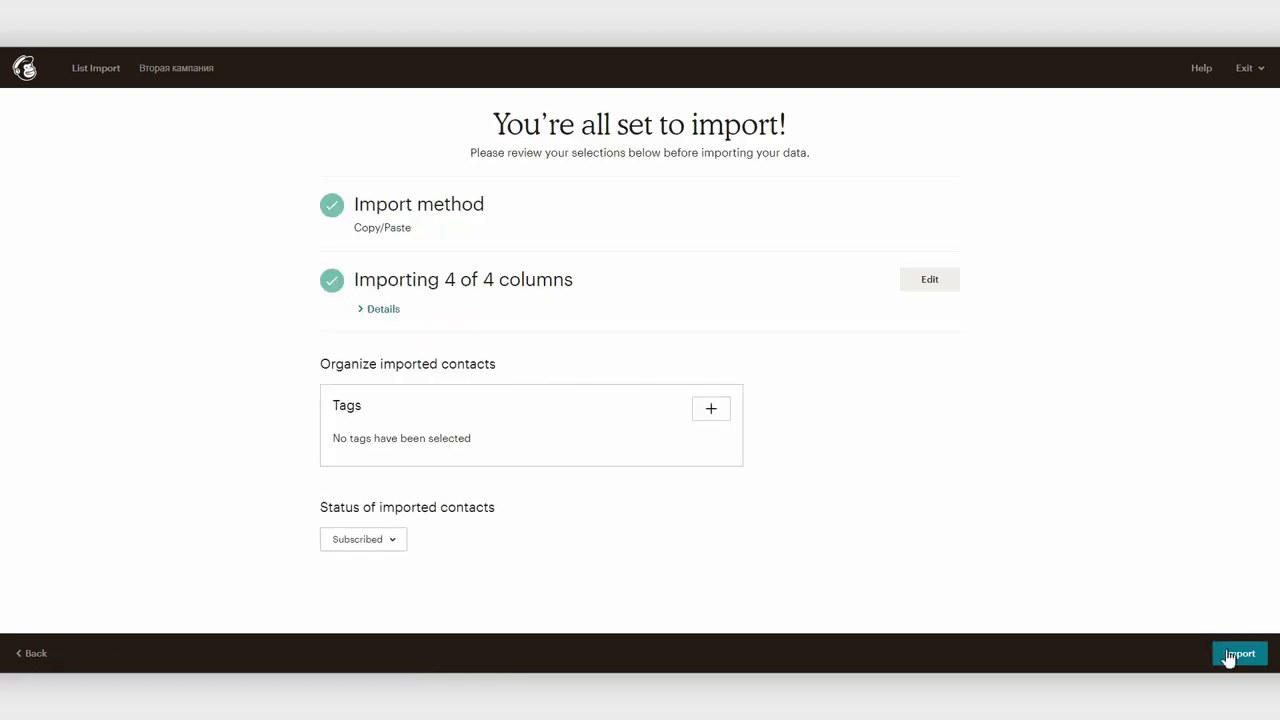
click(713, 408)
text(Первая рассылка)
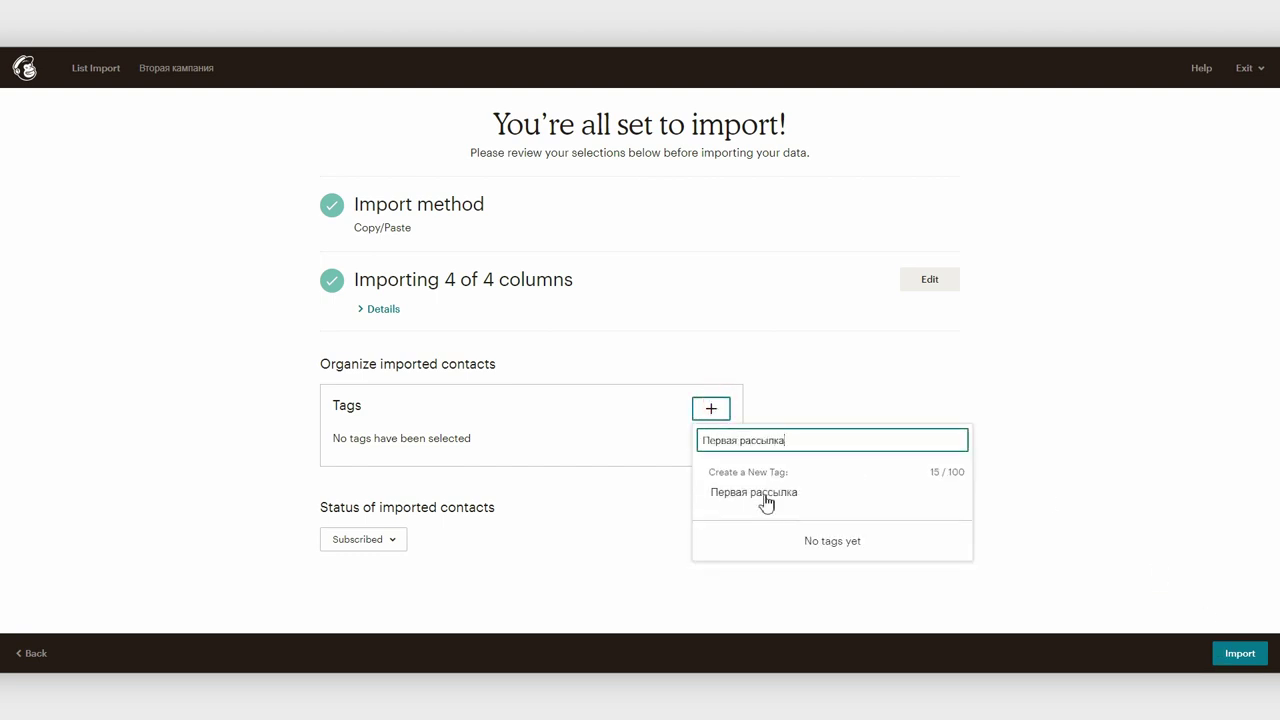
click(766, 501)
click(1233, 660)
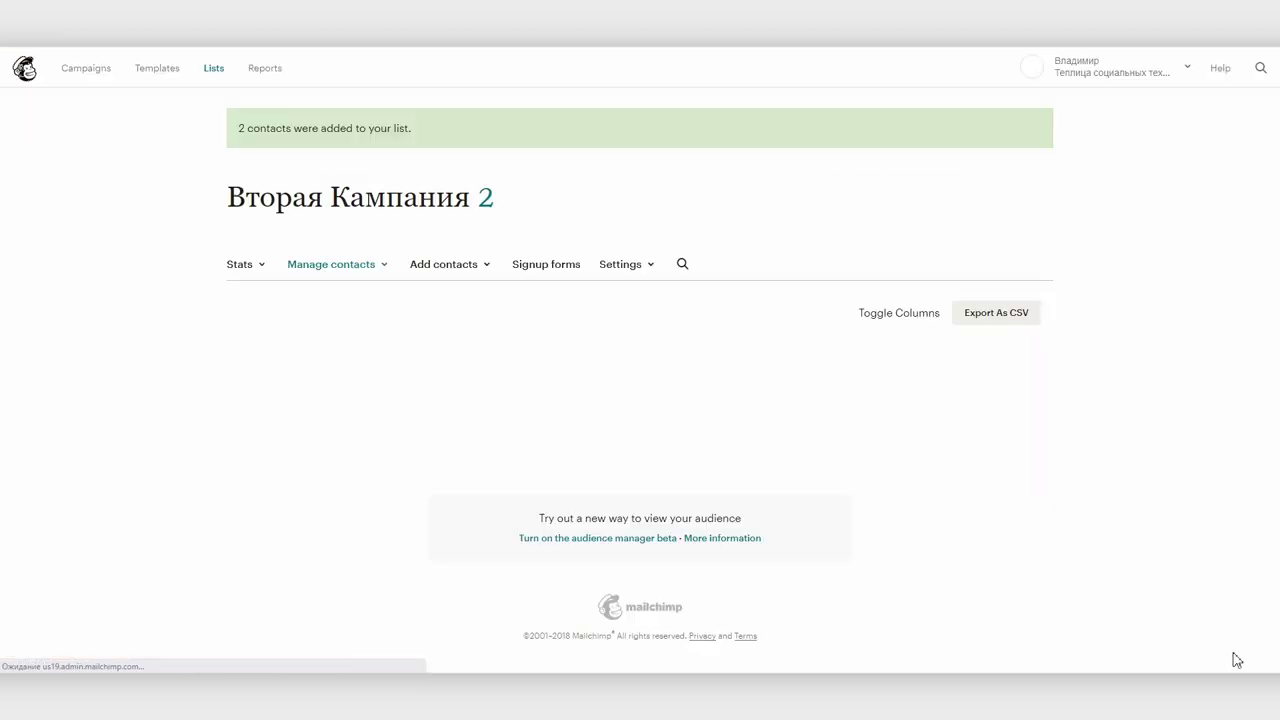
drag(781, 486, 461, 113)
Set the Первая кампания draft's recipients to all subscribers of the Вторая кампания list
click(80, 72)
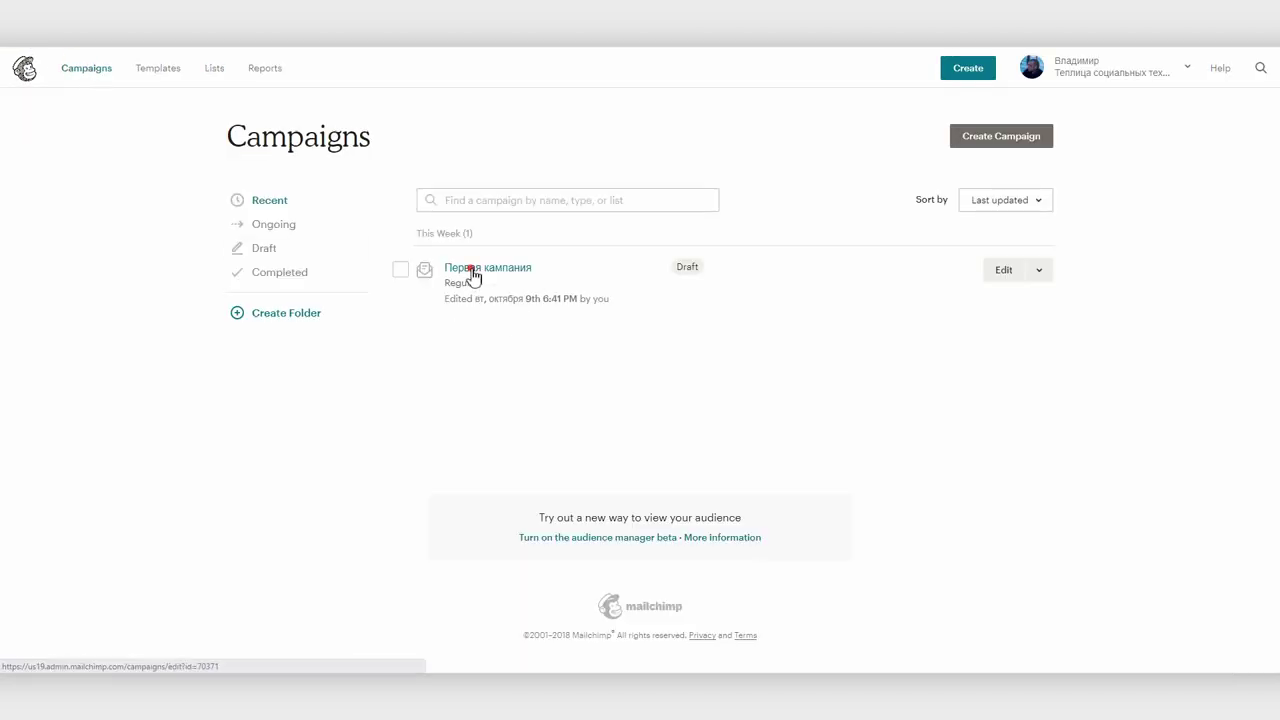
click(474, 272)
click(965, 273)
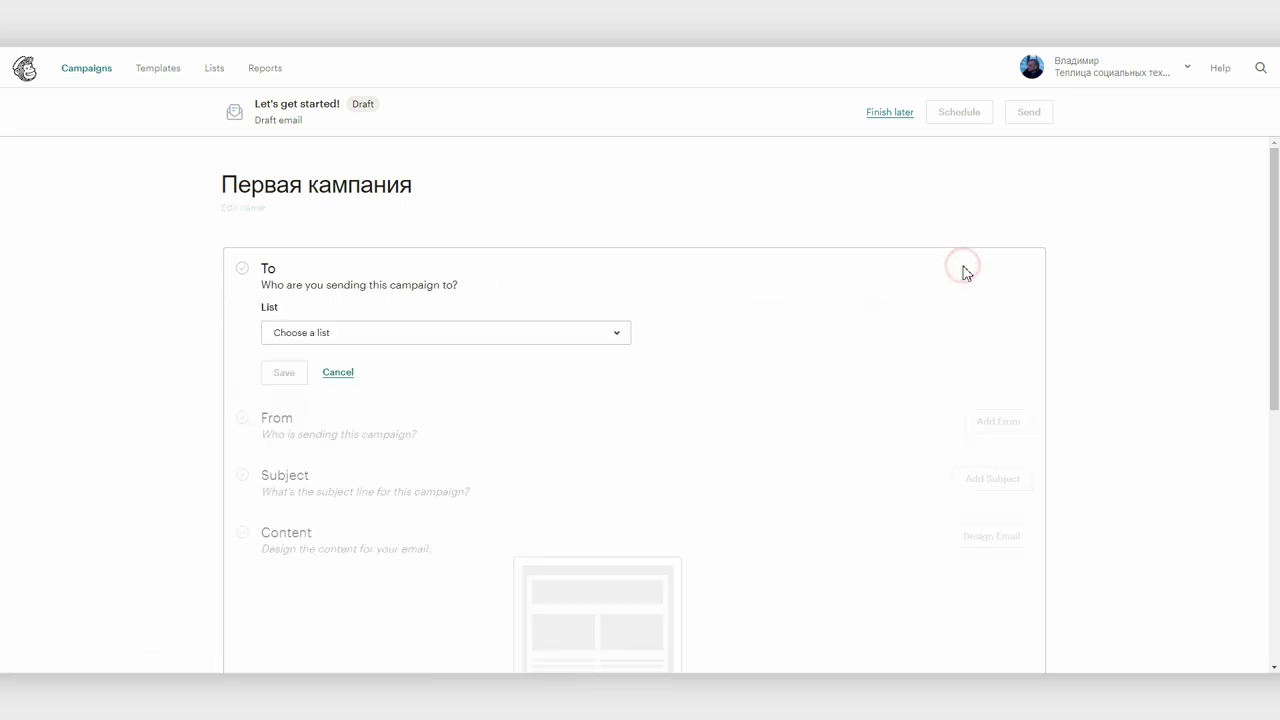
click(507, 333)
click(435, 408)
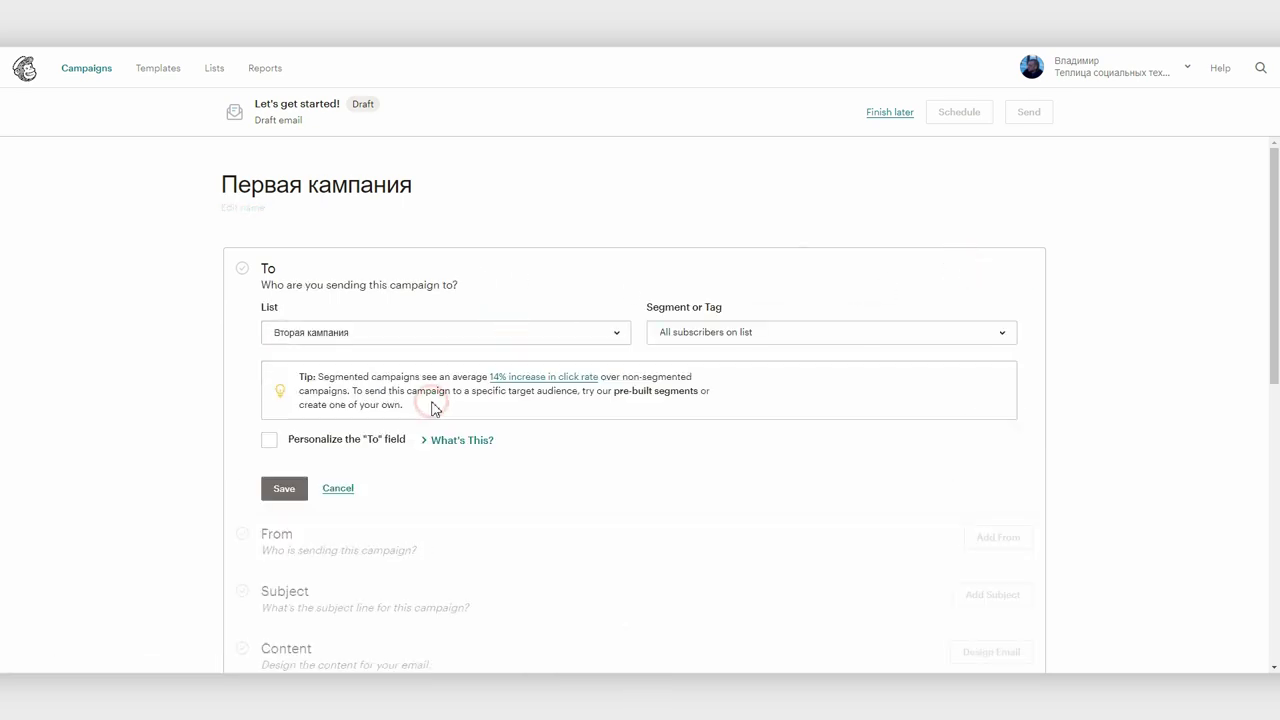
click(731, 342)
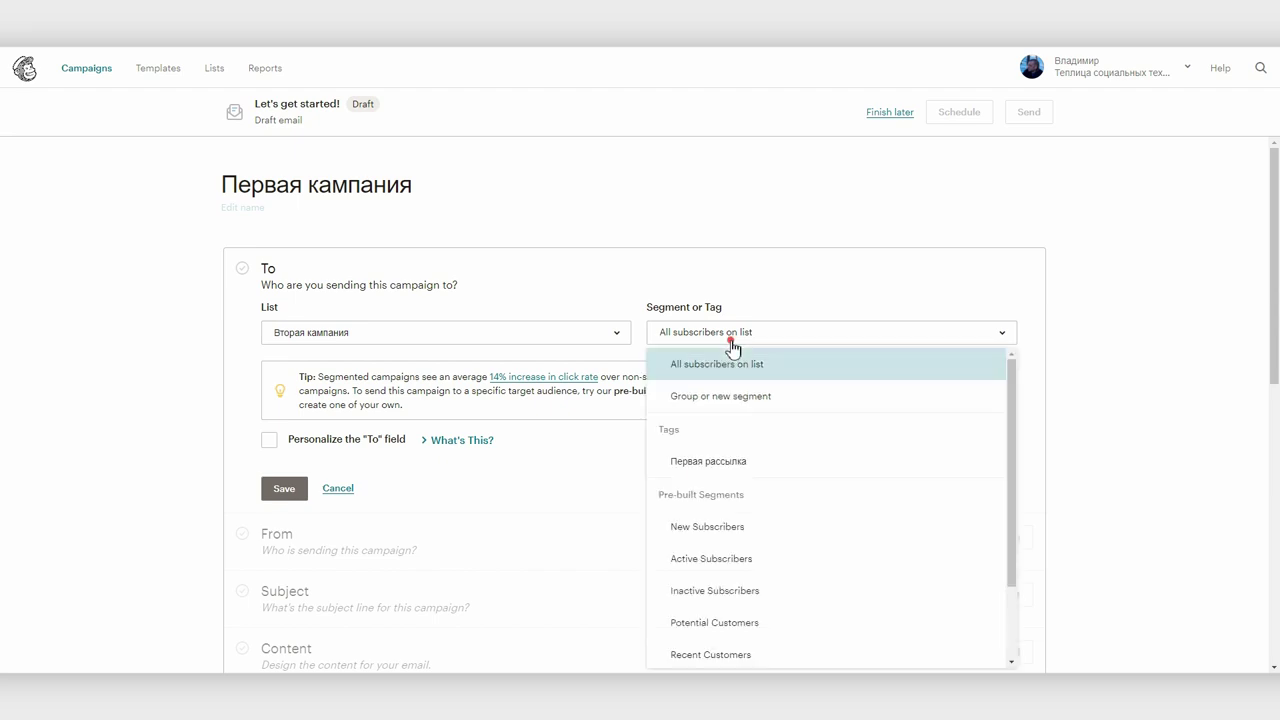
click(731, 267)
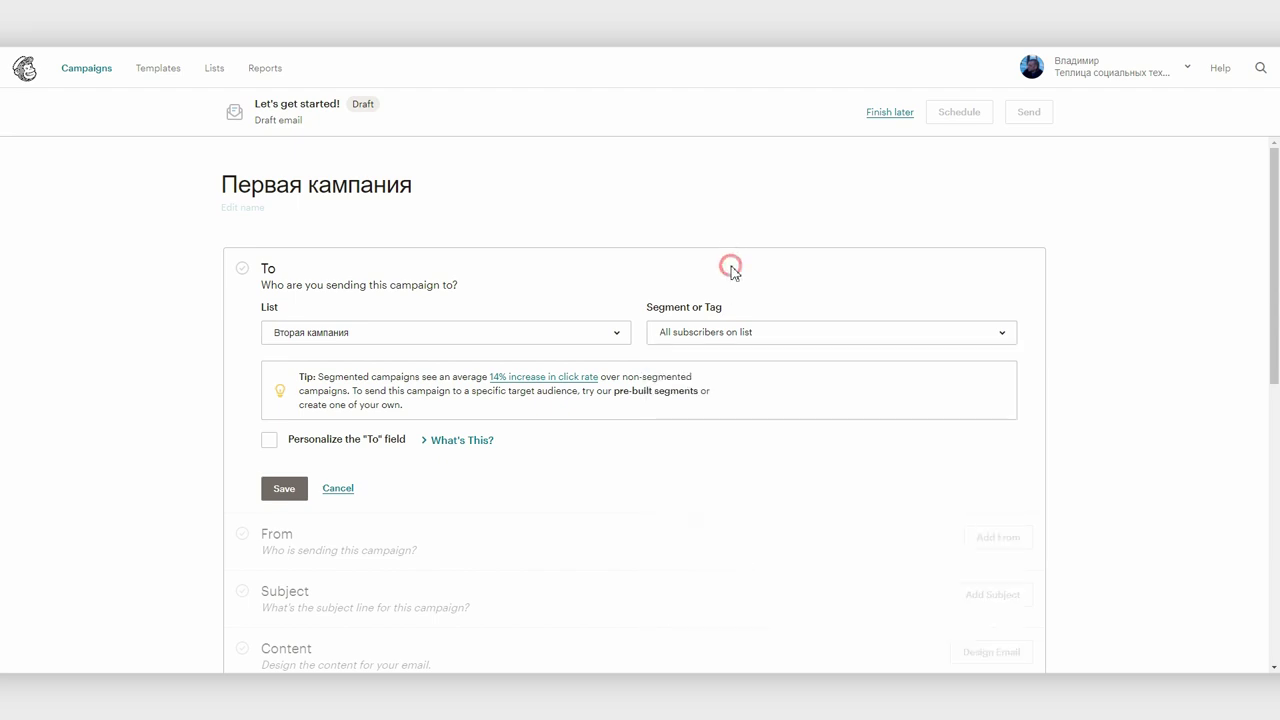
click(285, 489)
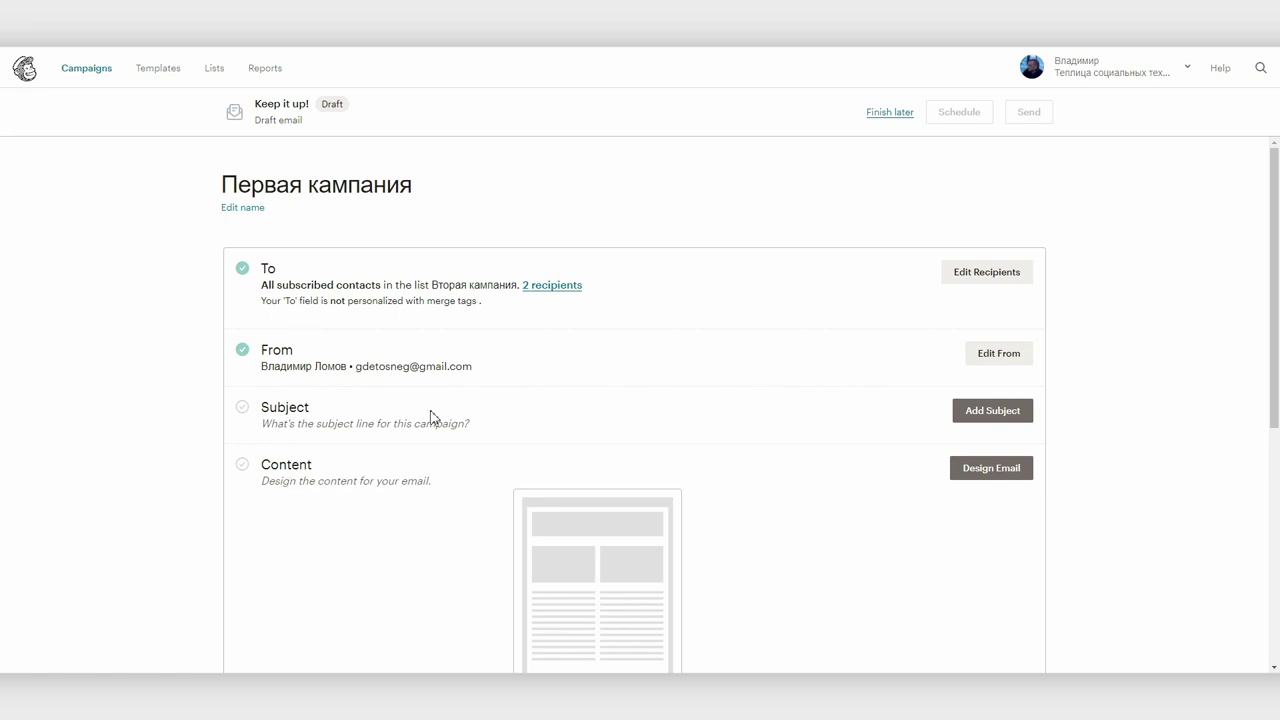
Give the campaign the subject line 'Привет дорогой!' and move on to designing the email
scroll(583, 420, down, 1)
click(958, 342)
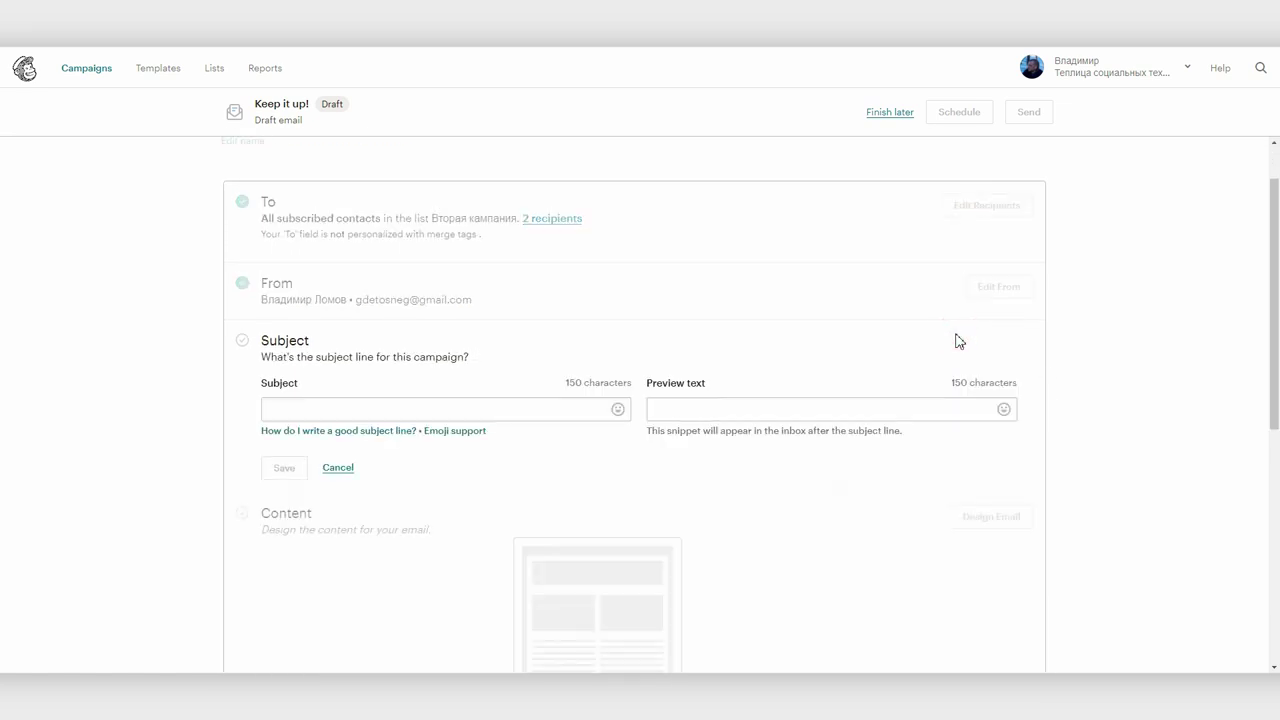
click(400, 411)
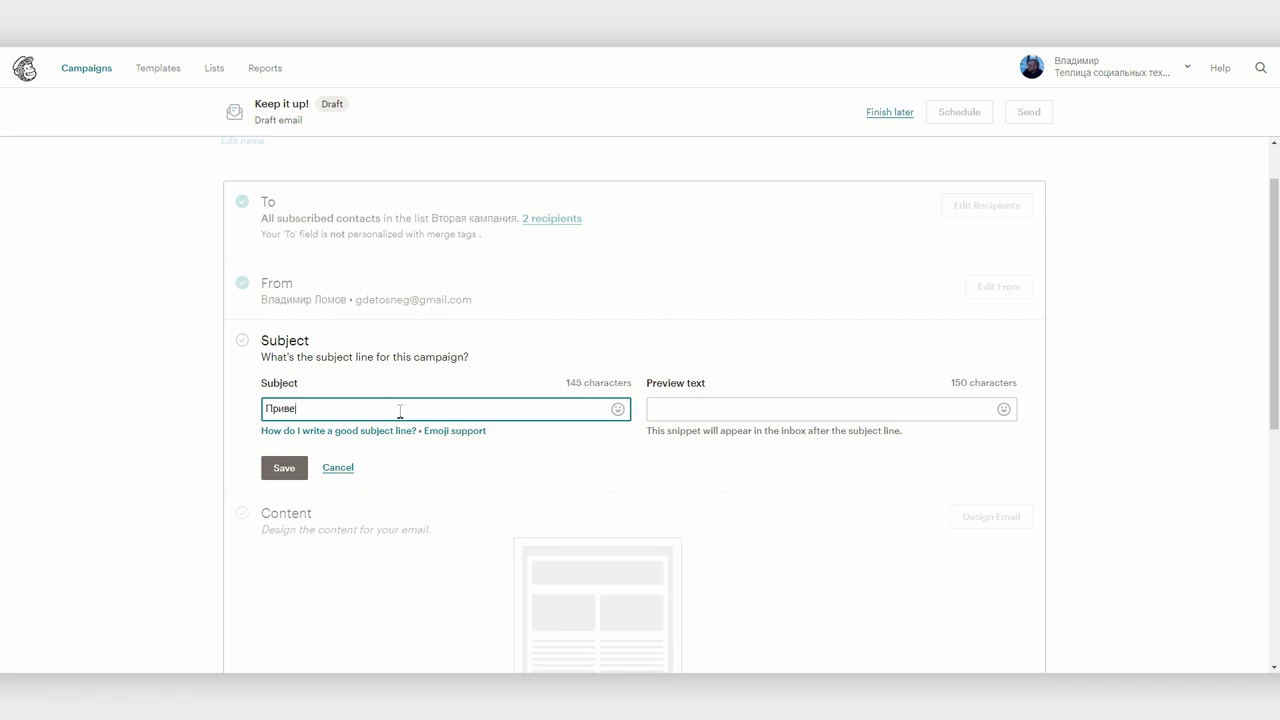
scroll(714, 429, down, 3)
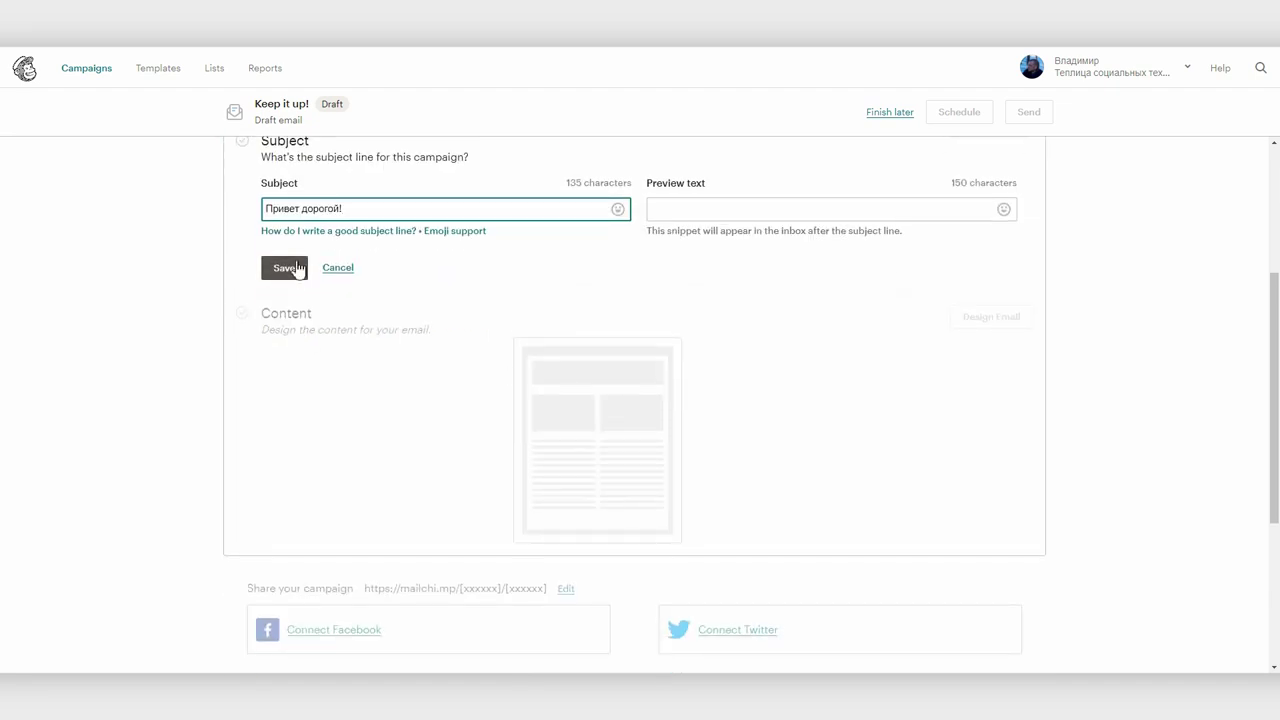
click(286, 270)
scroll(883, 391, up, 3)
click(965, 474)
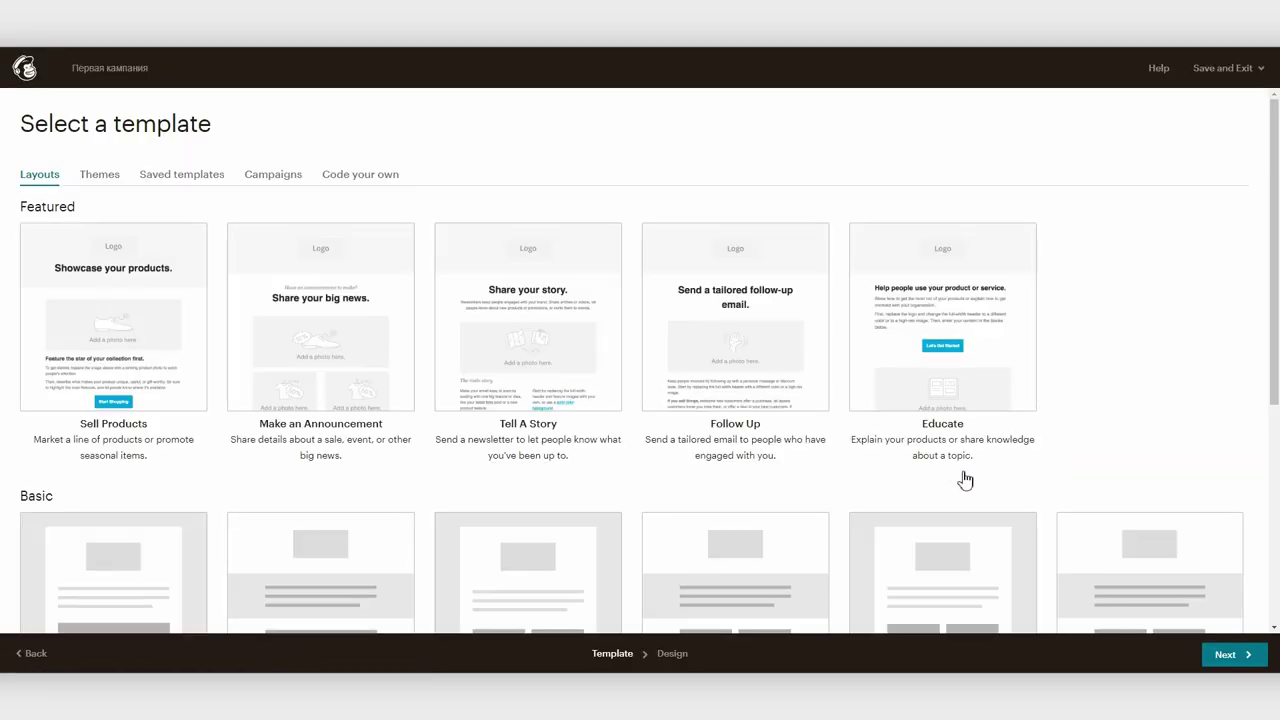
Apply the saved Лапа paw-print template as the email content and save the design
click(212, 176)
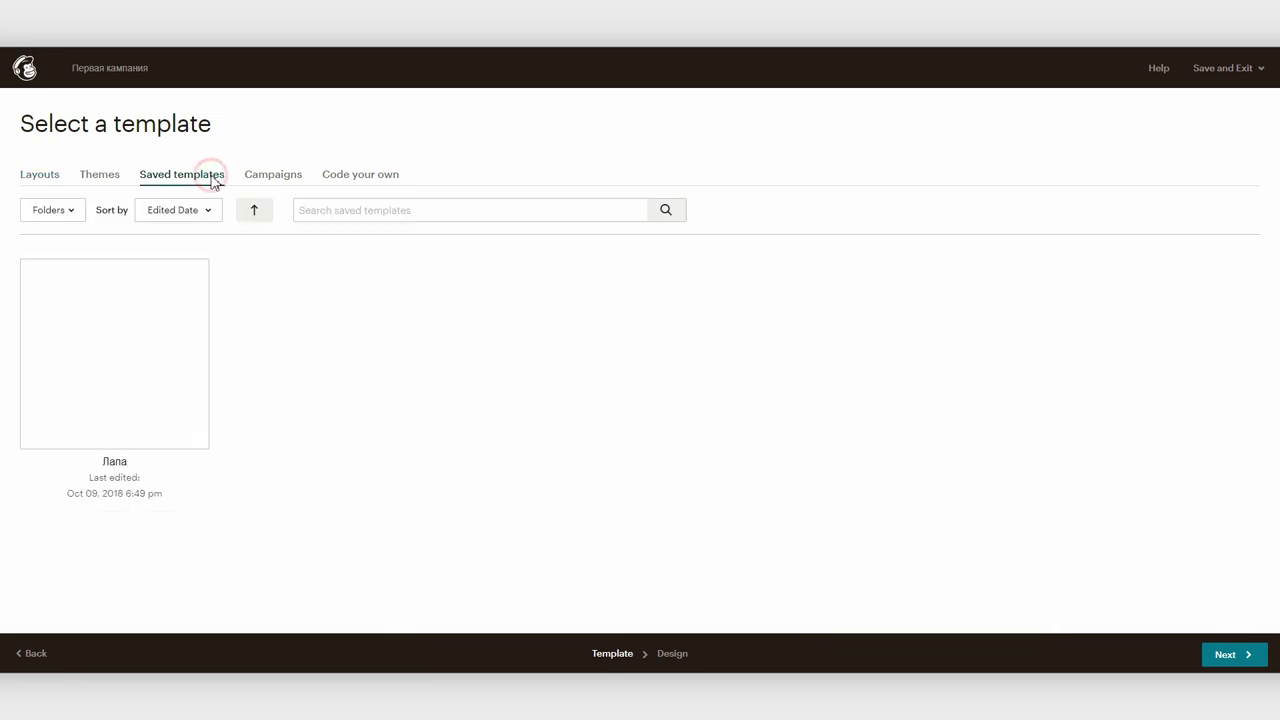
click(110, 266)
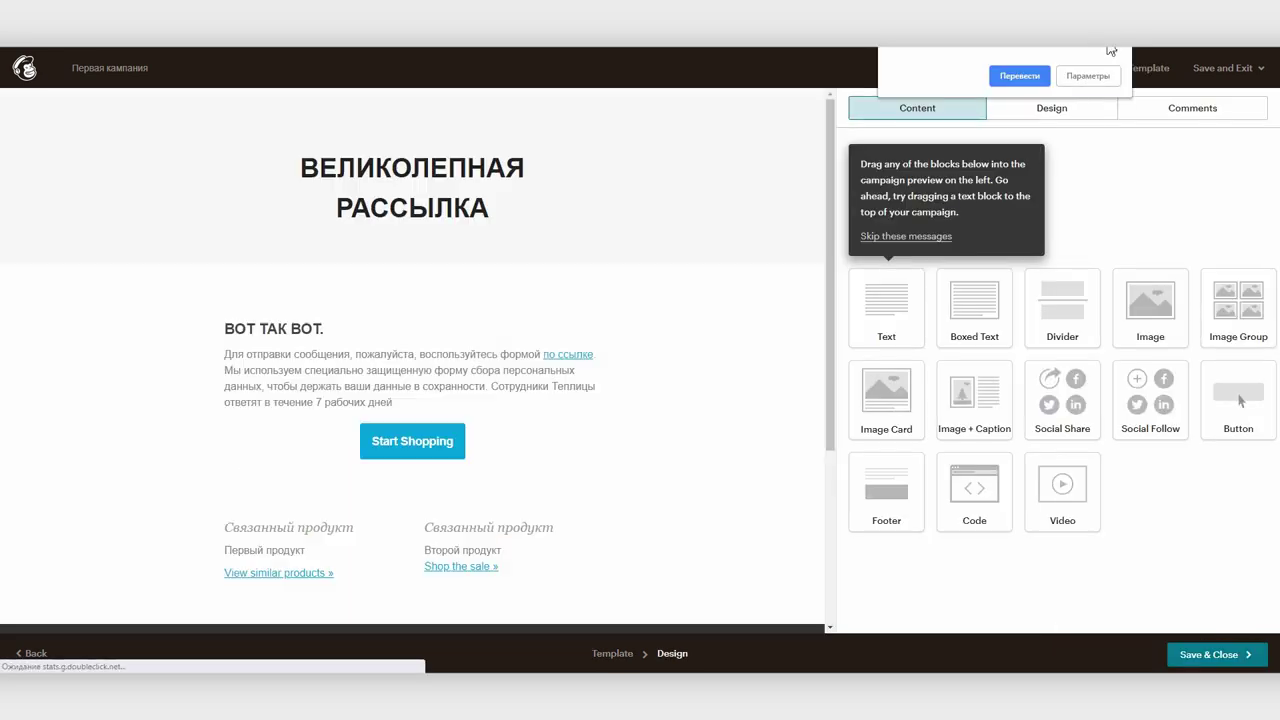
click(1175, 651)
scroll(1092, 470, down, 5)
scroll(1100, 462, up, 5)
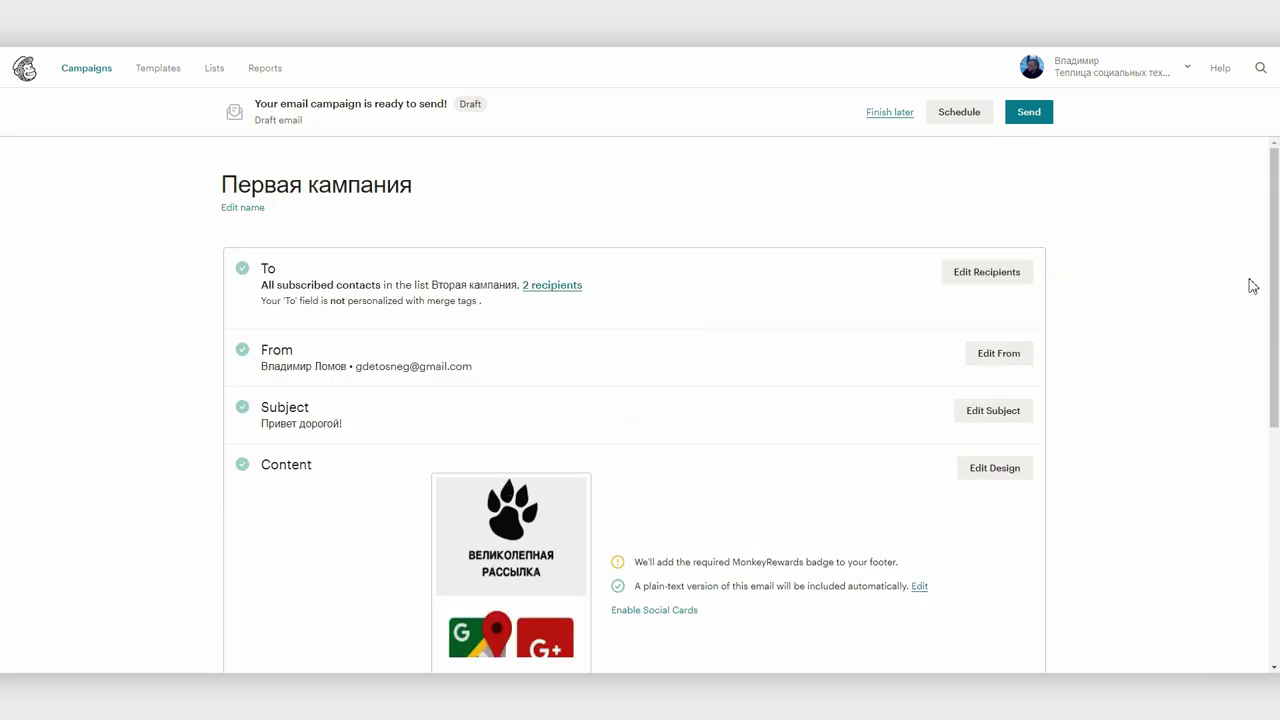
click(1030, 112)
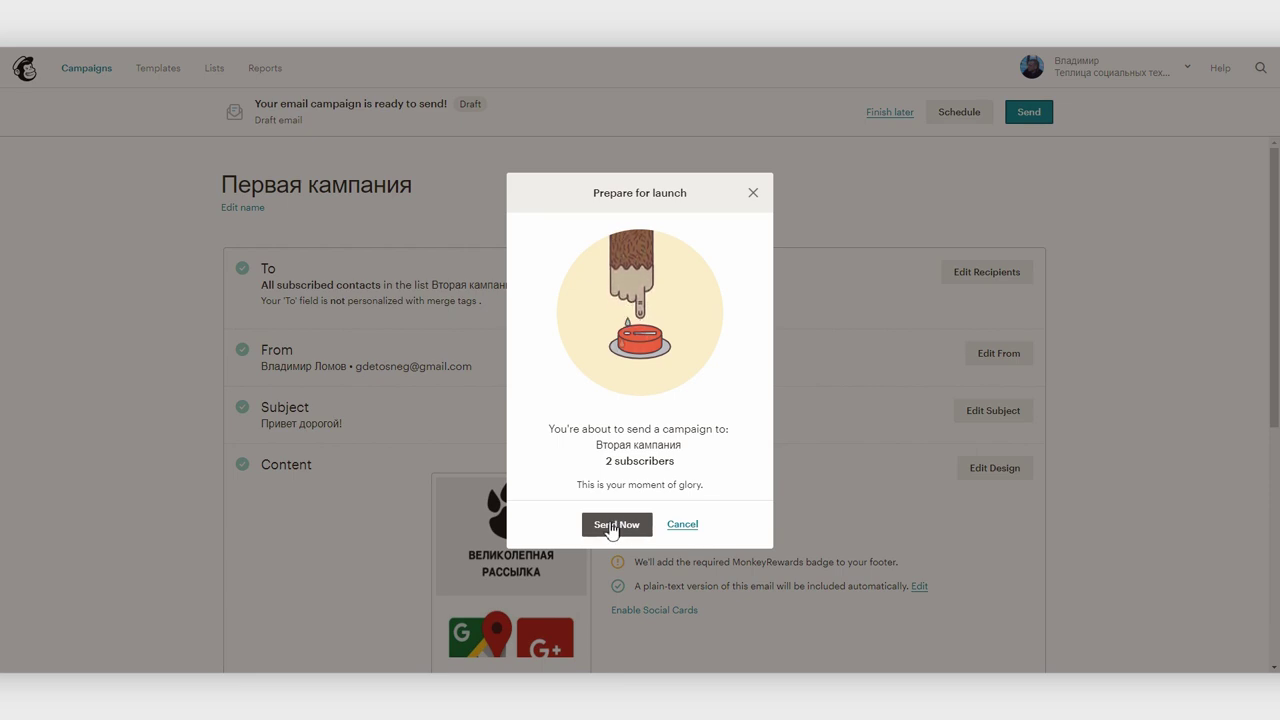
Send Первая кампания to the 2 subscribers and open the 'Привет дорогой!' email in Yandex Mail
click(609, 523)
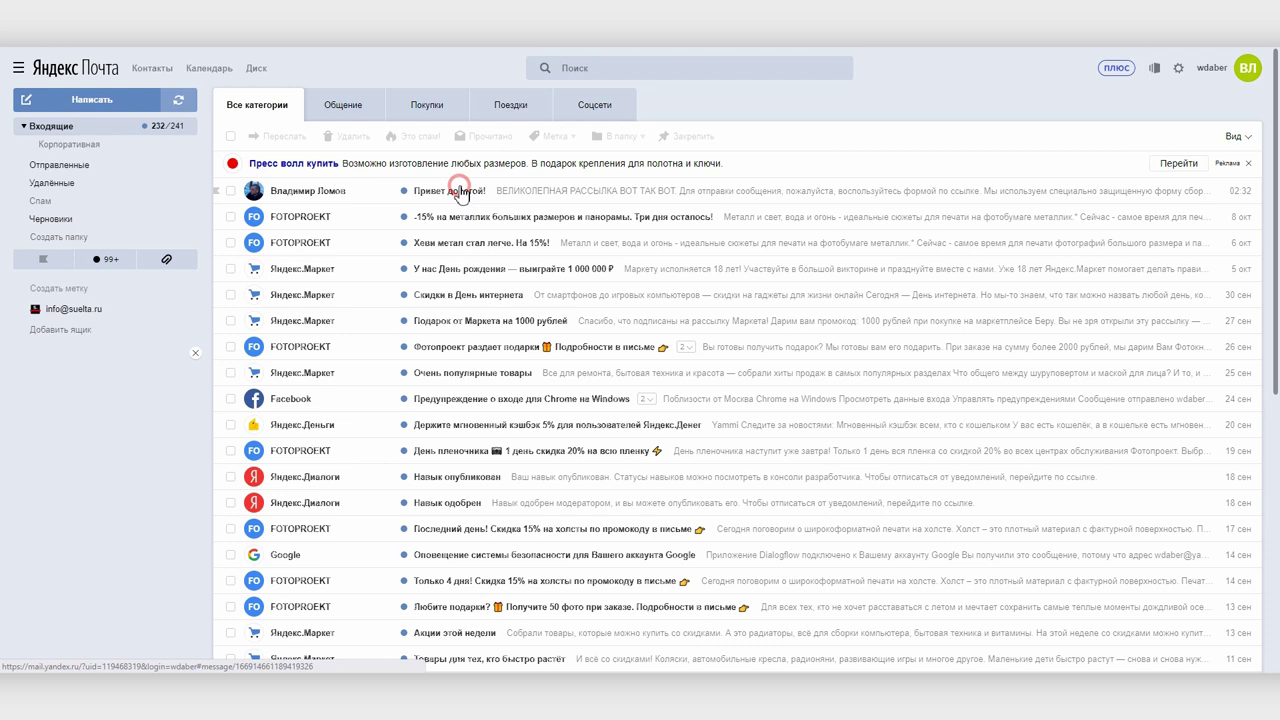
click(460, 187)
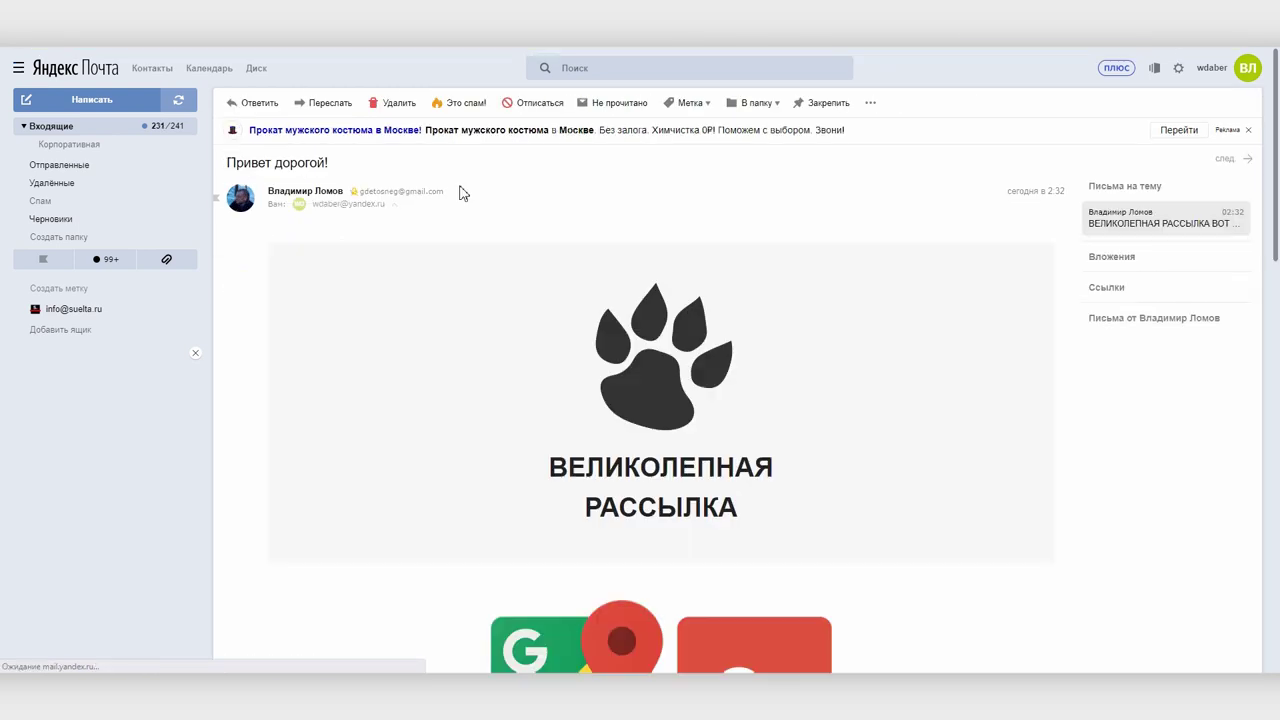